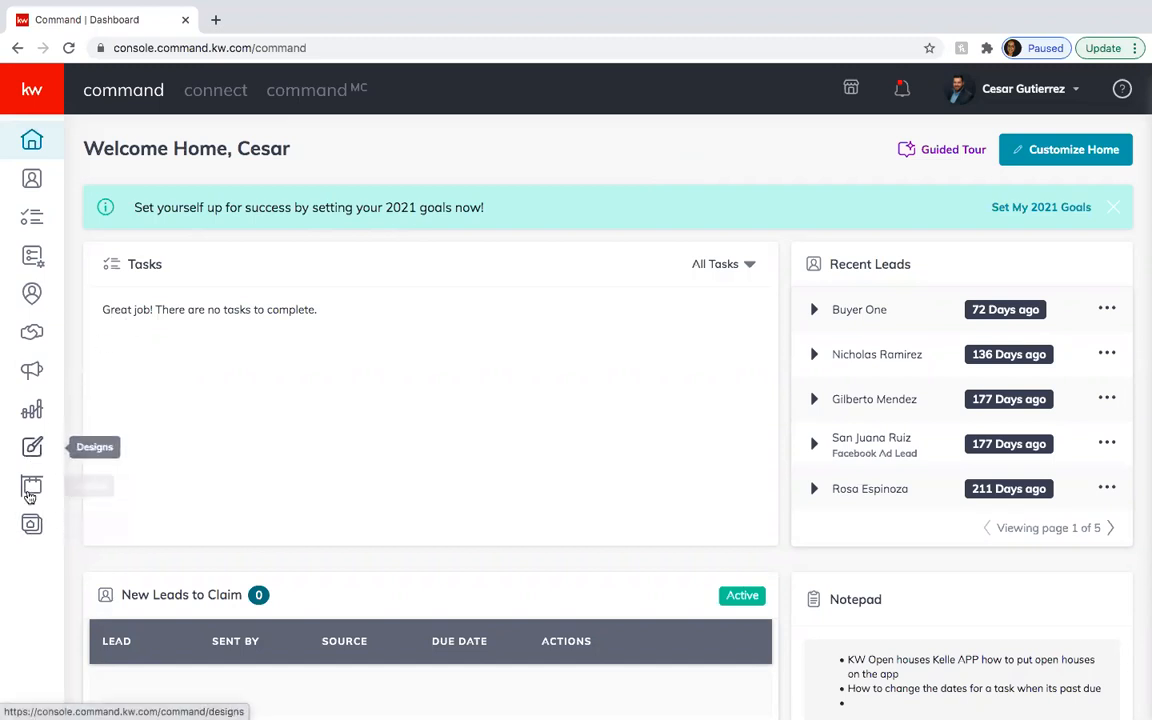
- Open the Consumer area's Landing Pages list and scroll through the 15 existing pages
click(31, 527)
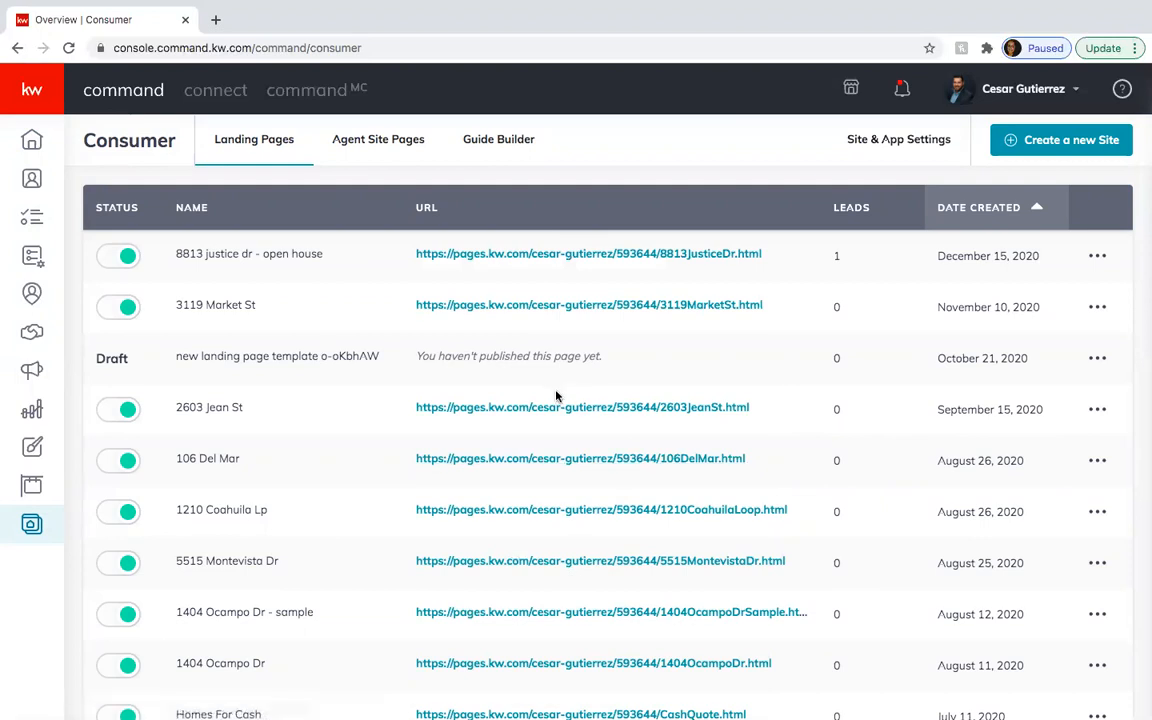
scroll(555, 340, down, 2)
scroll(556, 396, up, 2)
- Create a new site as a standalone page so a blank page opens in the editor
click(1038, 153)
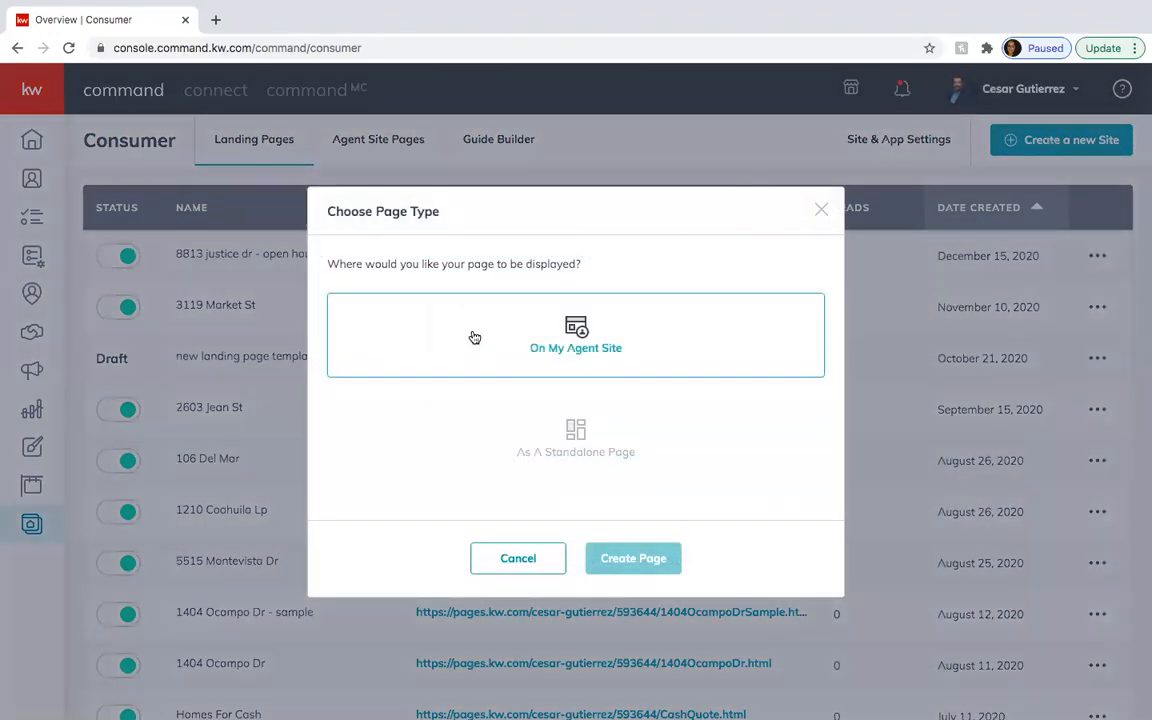
click(571, 456)
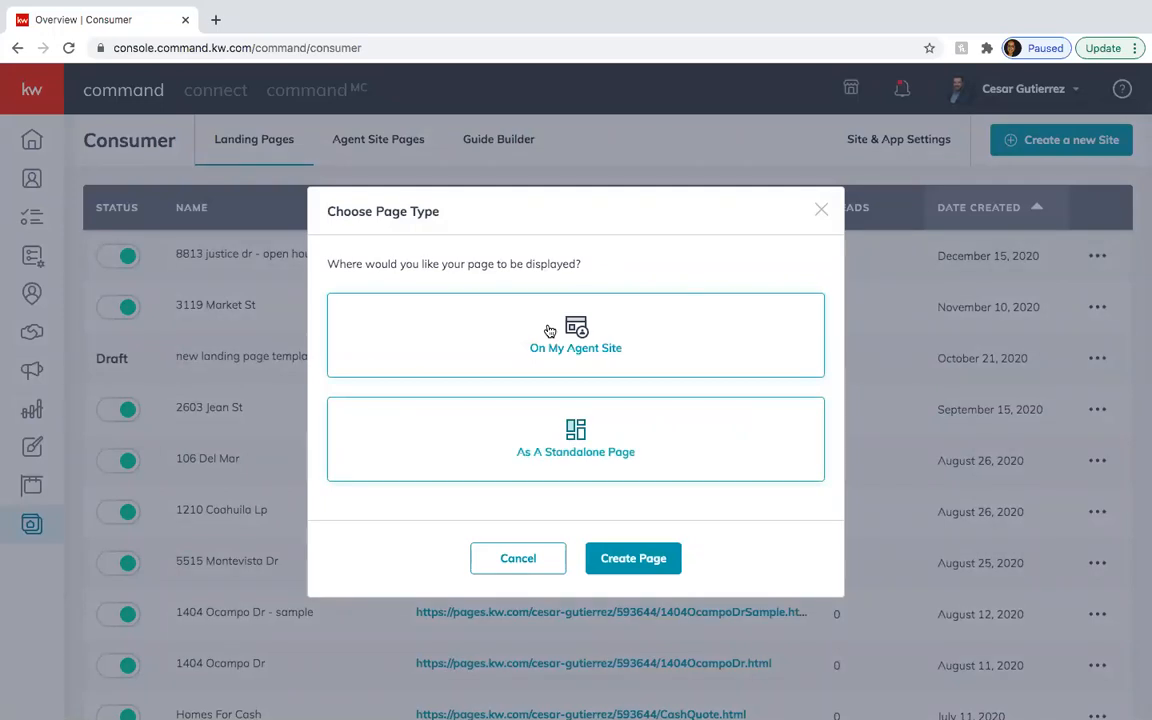
click(556, 444)
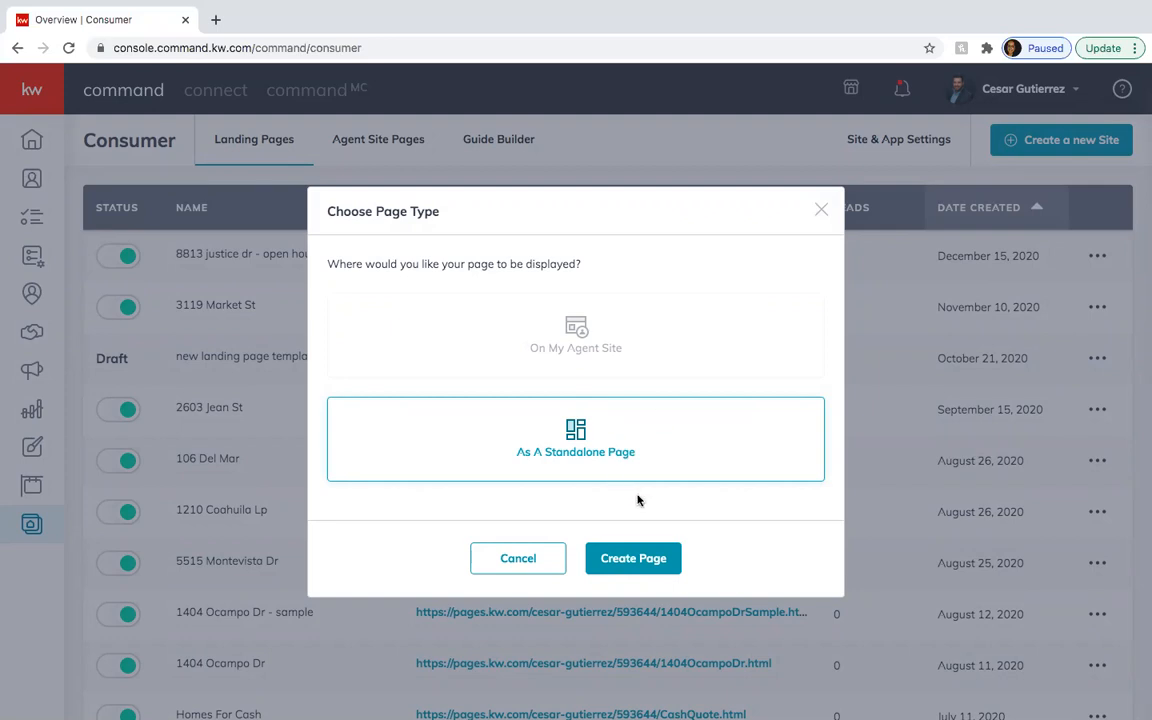
click(646, 560)
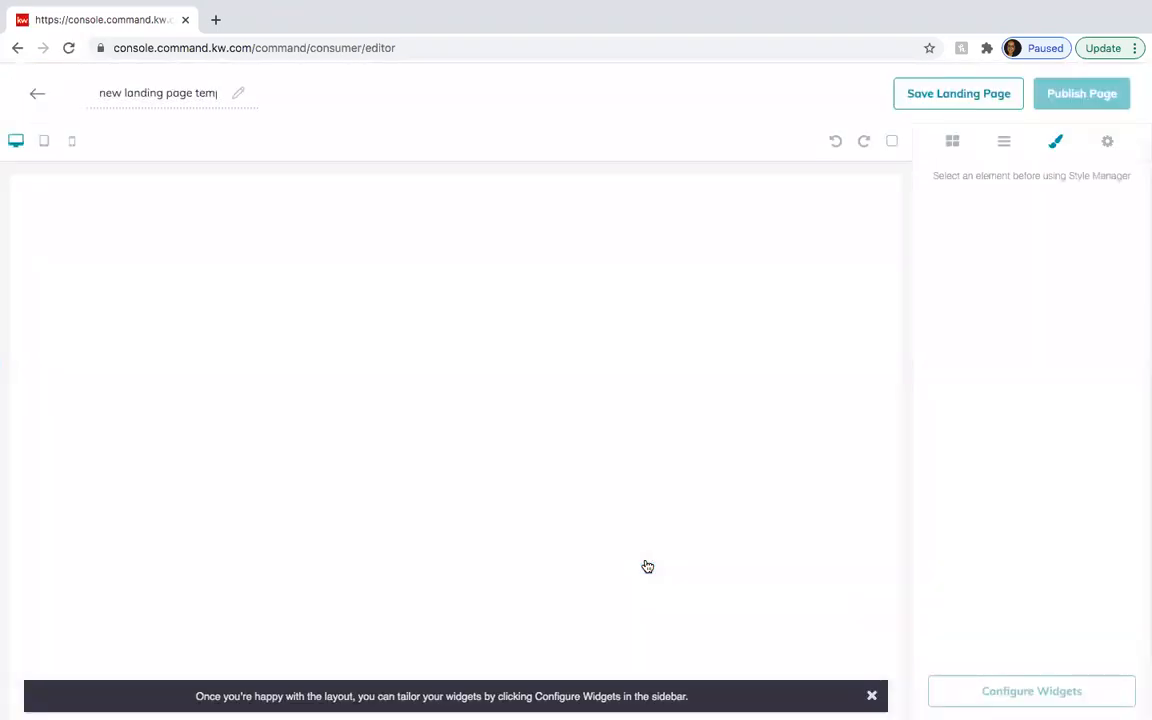
triple_click(149, 93)
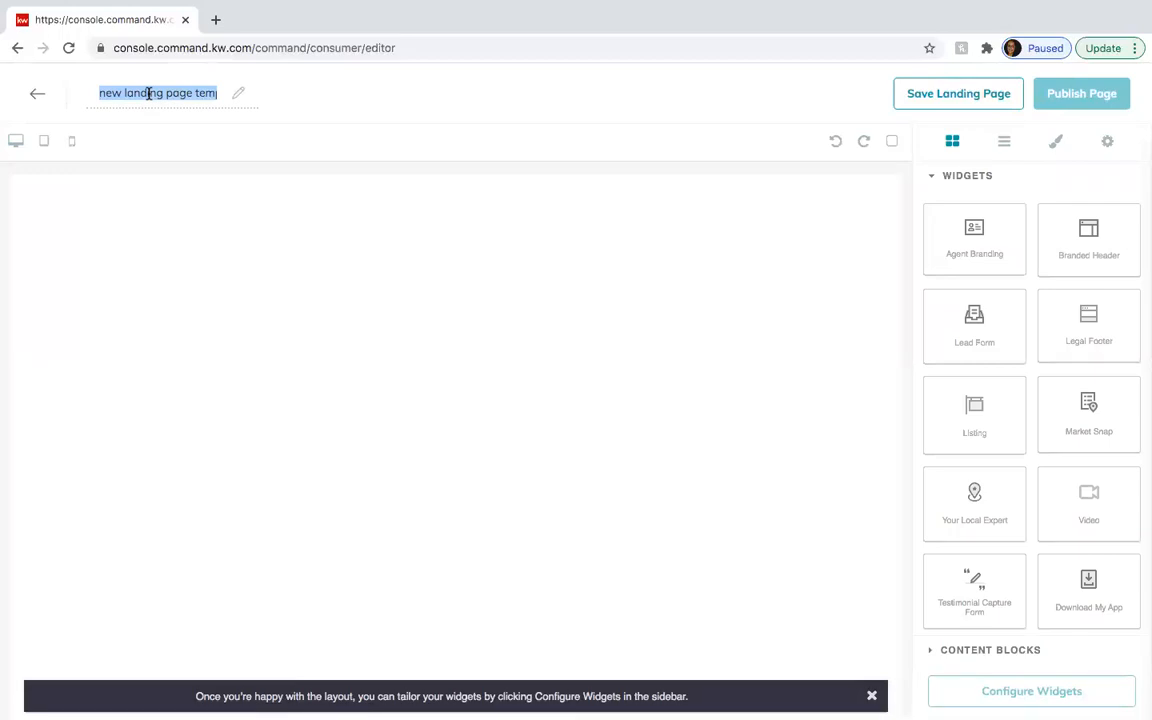
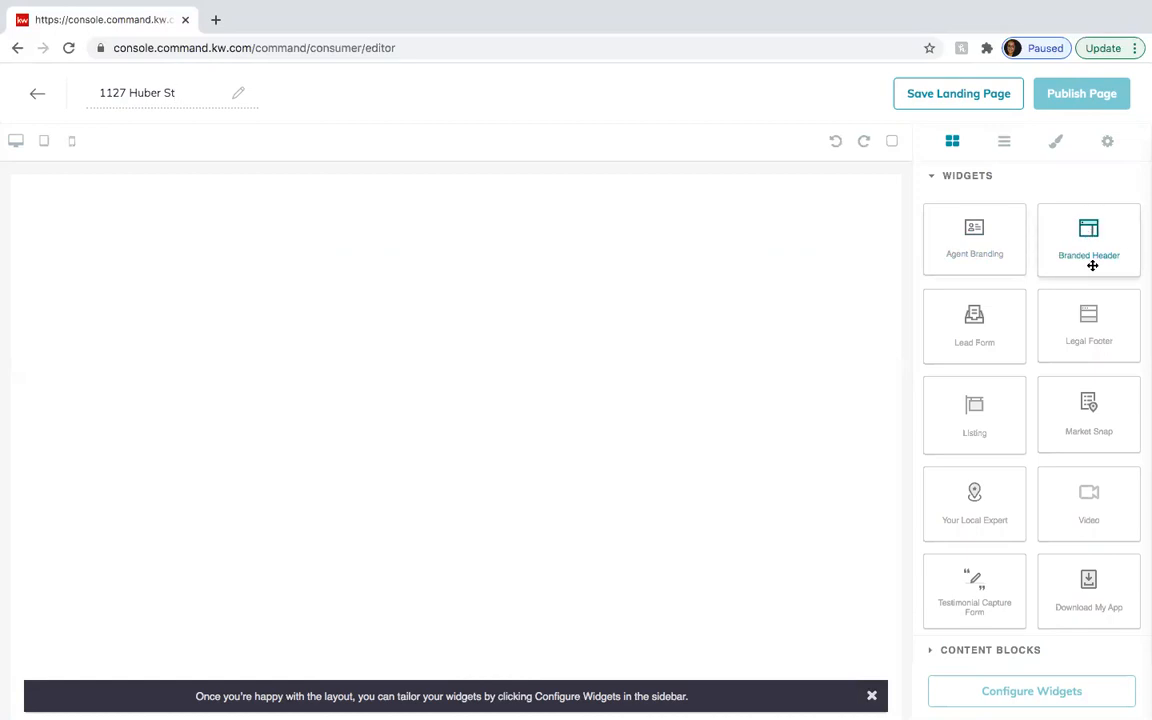
- Drag the Branded Header, Listing and Download My App widgets onto the page canvas
scroll(1044, 486, down, 1)
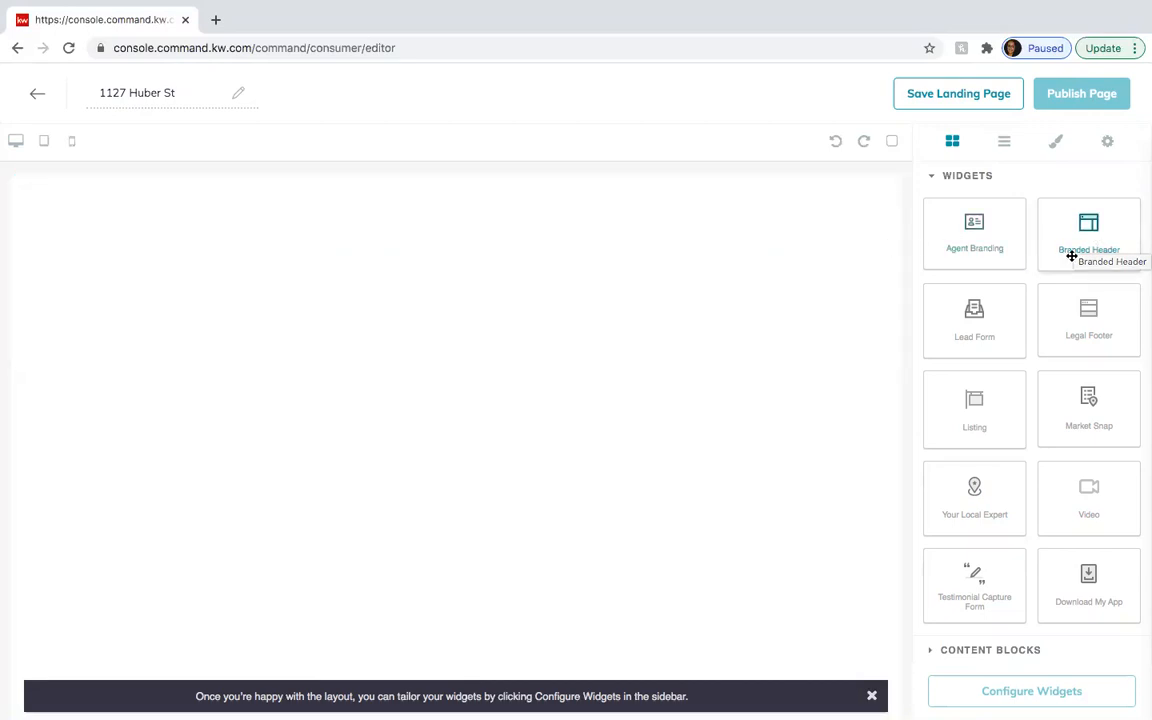
drag(1084, 247, 822, 265)
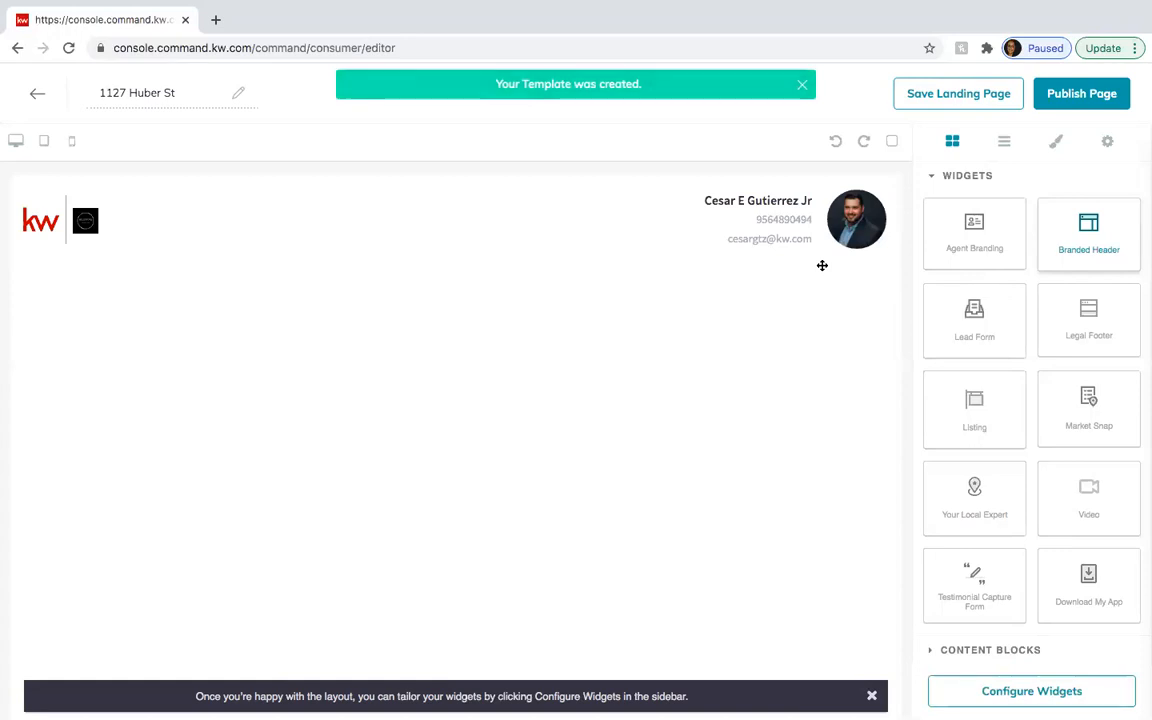
drag(971, 405, 756, 381)
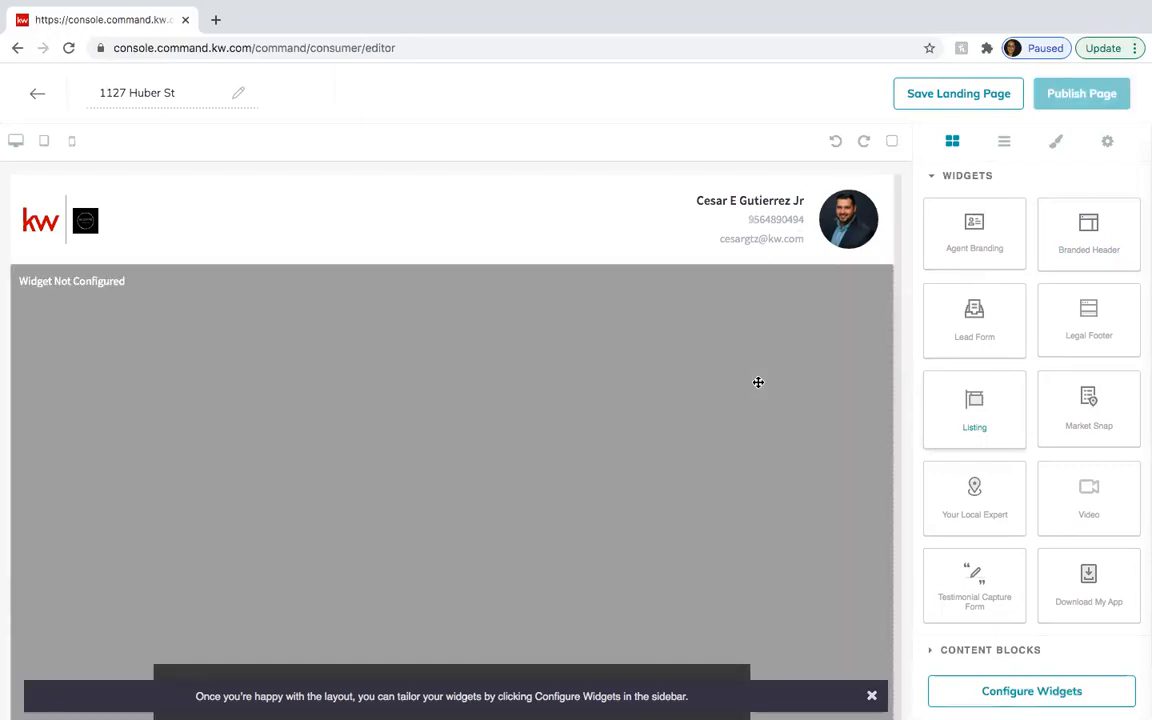
scroll(732, 477, down, 10)
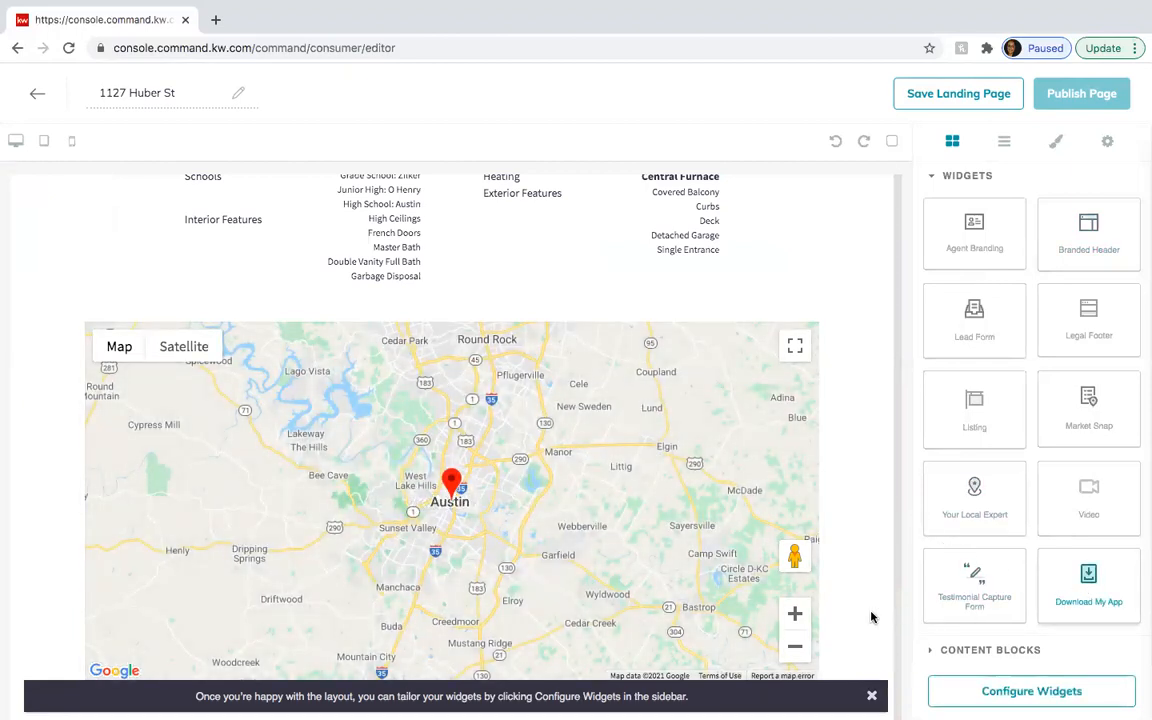
scroll(846, 609, down, 4)
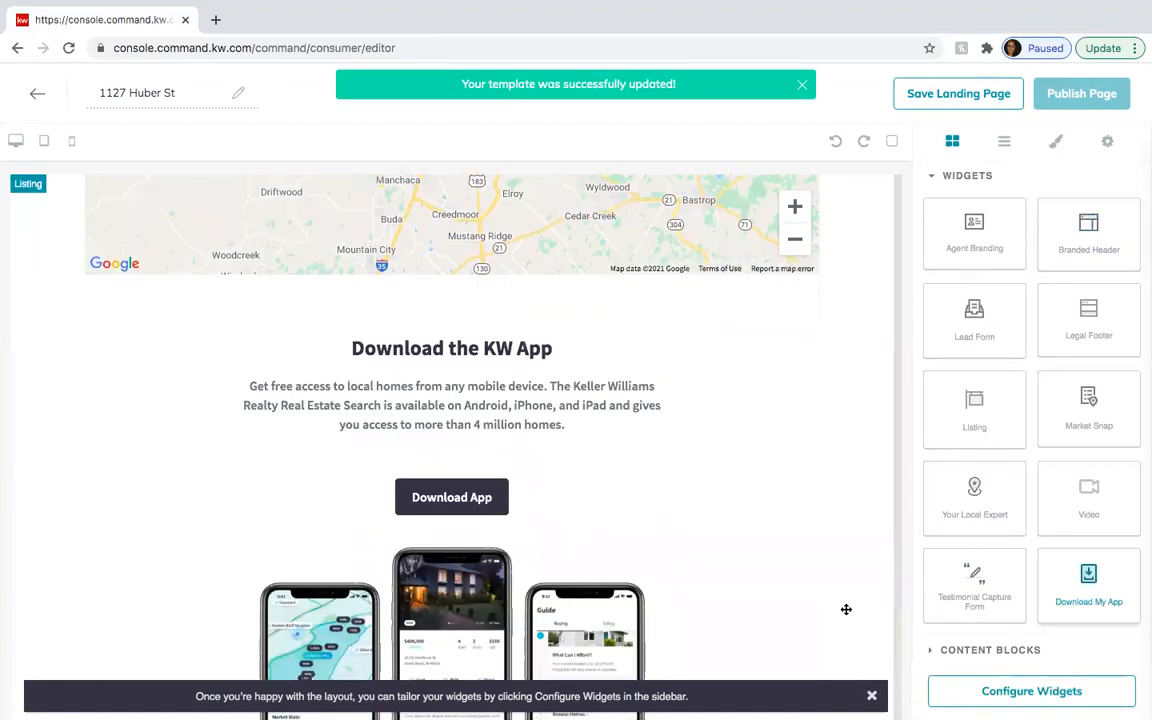
drag(984, 319, 805, 496)
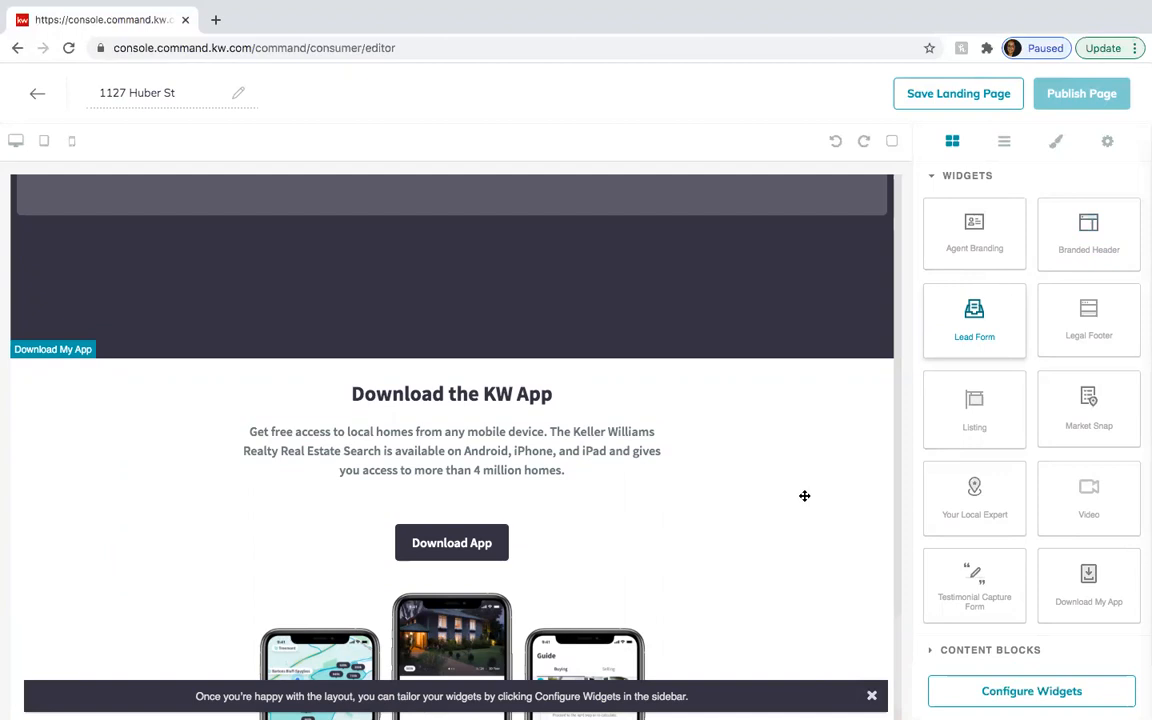
scroll(804, 496, up, 2)
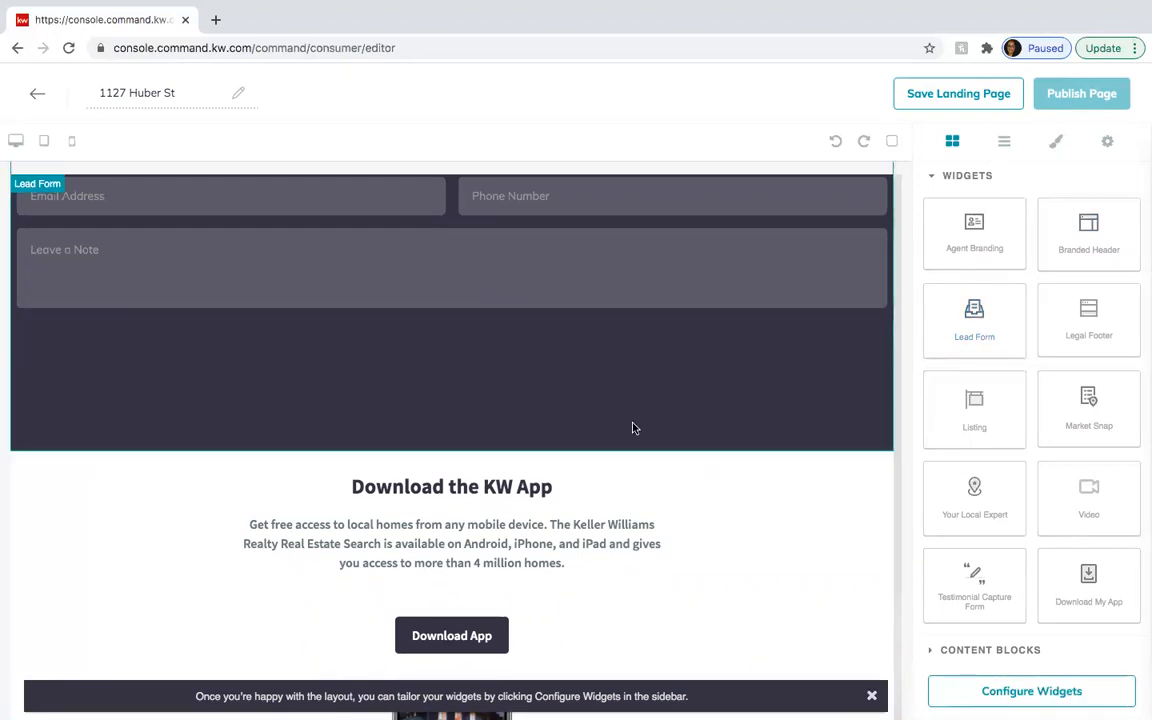
scroll(632, 422, up, 3)
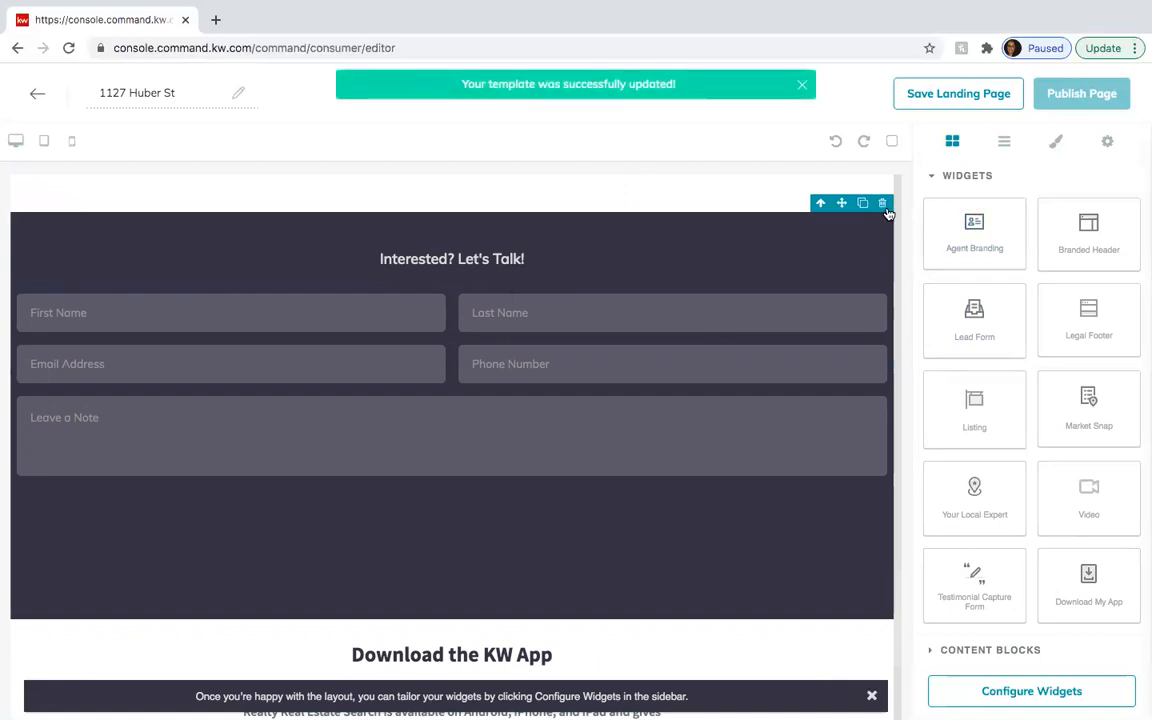
click(882, 204)
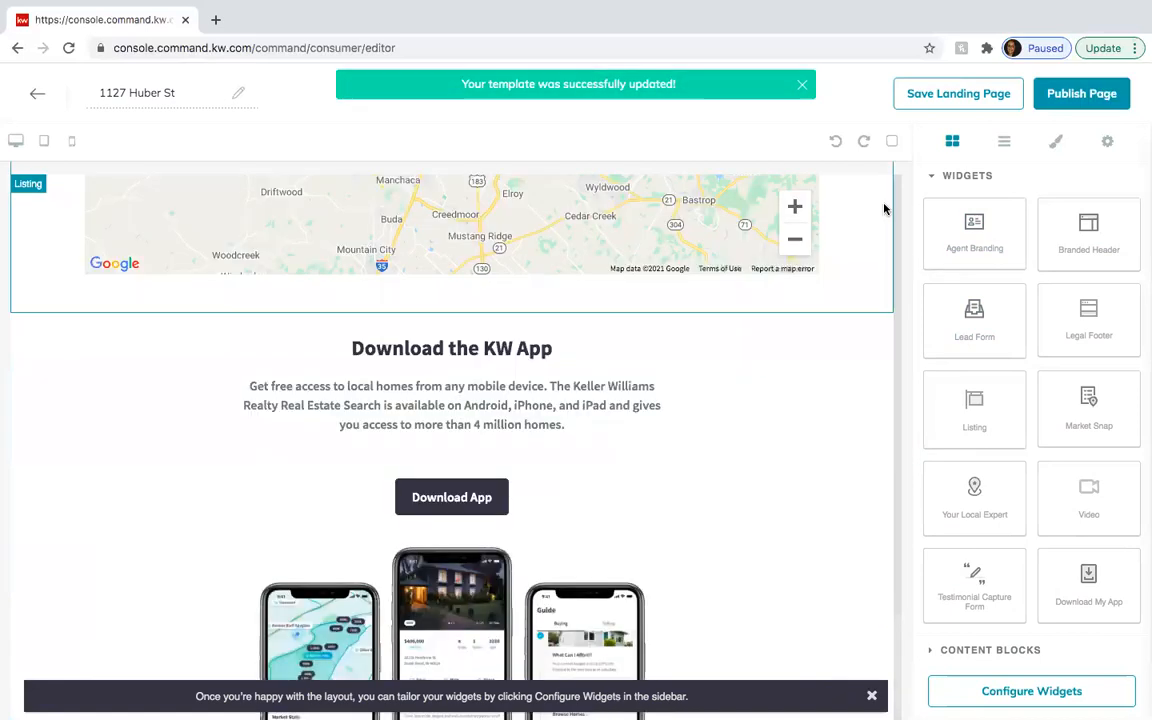
scroll(614, 431, up, 15)
scroll(614, 431, up, 10)
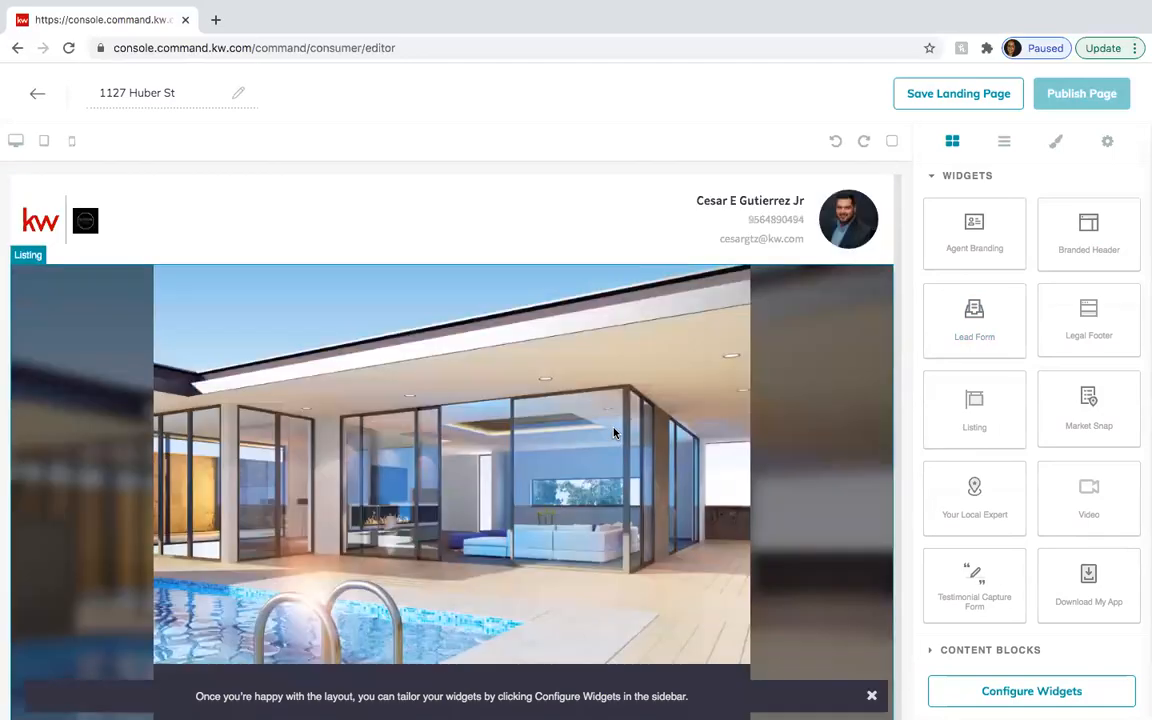
scroll(614, 433, down, 17)
scroll(614, 433, up, 5)
scroll(614, 432, up, 10)
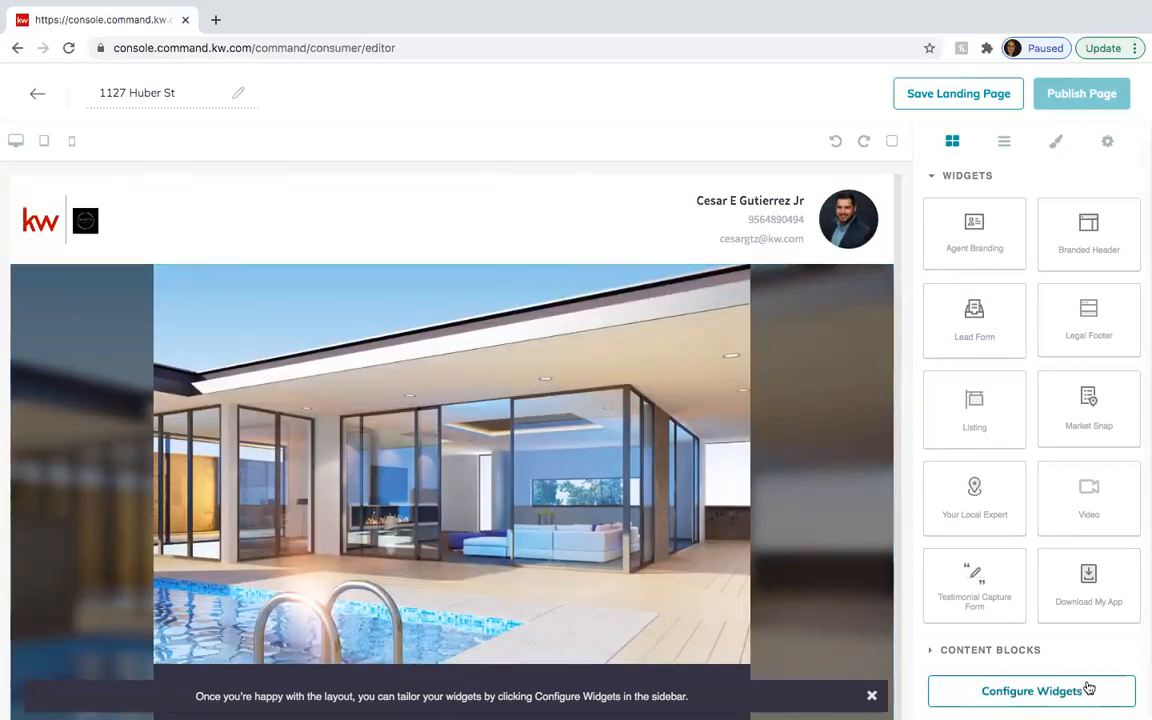
- From the Configure Widgets checklist, bring up the Branded Header widget's settings
click(1001, 694)
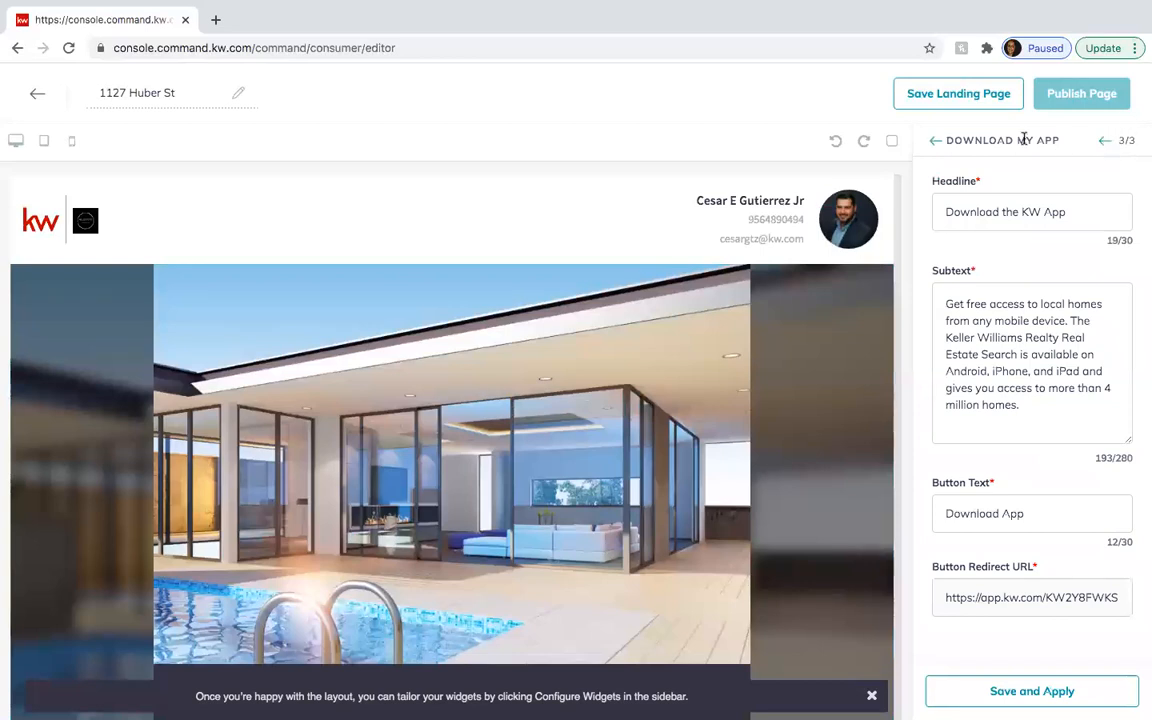
click(1105, 141)
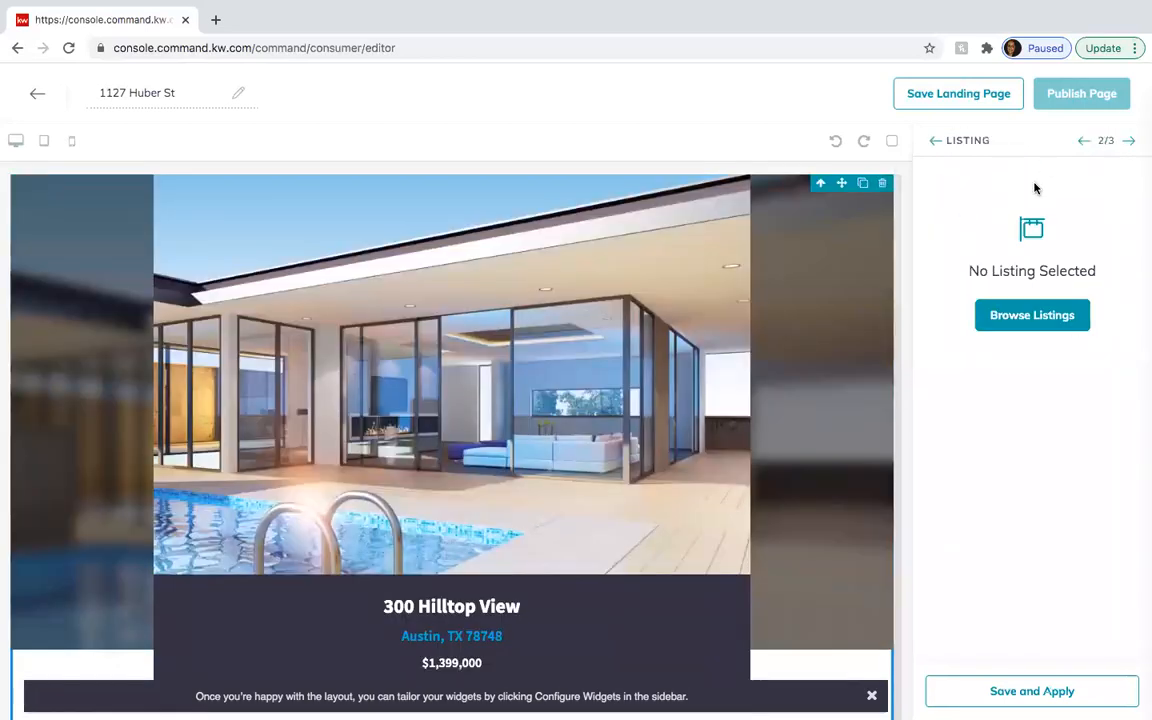
click(936, 142)
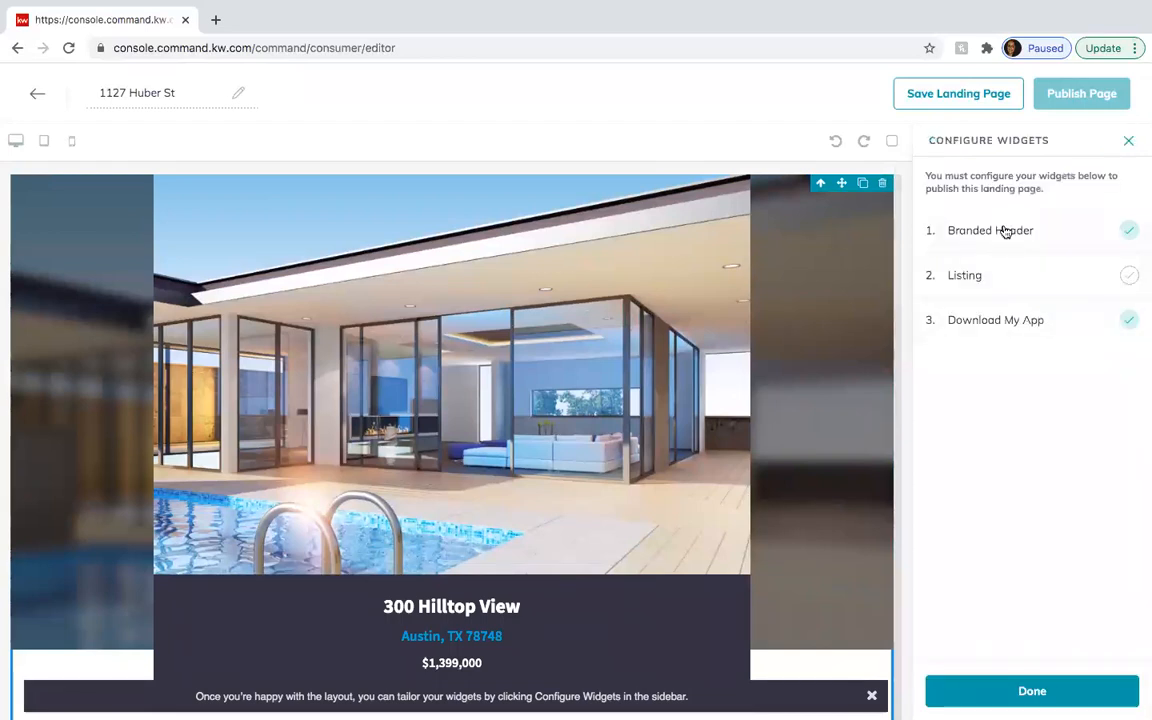
click(1028, 238)
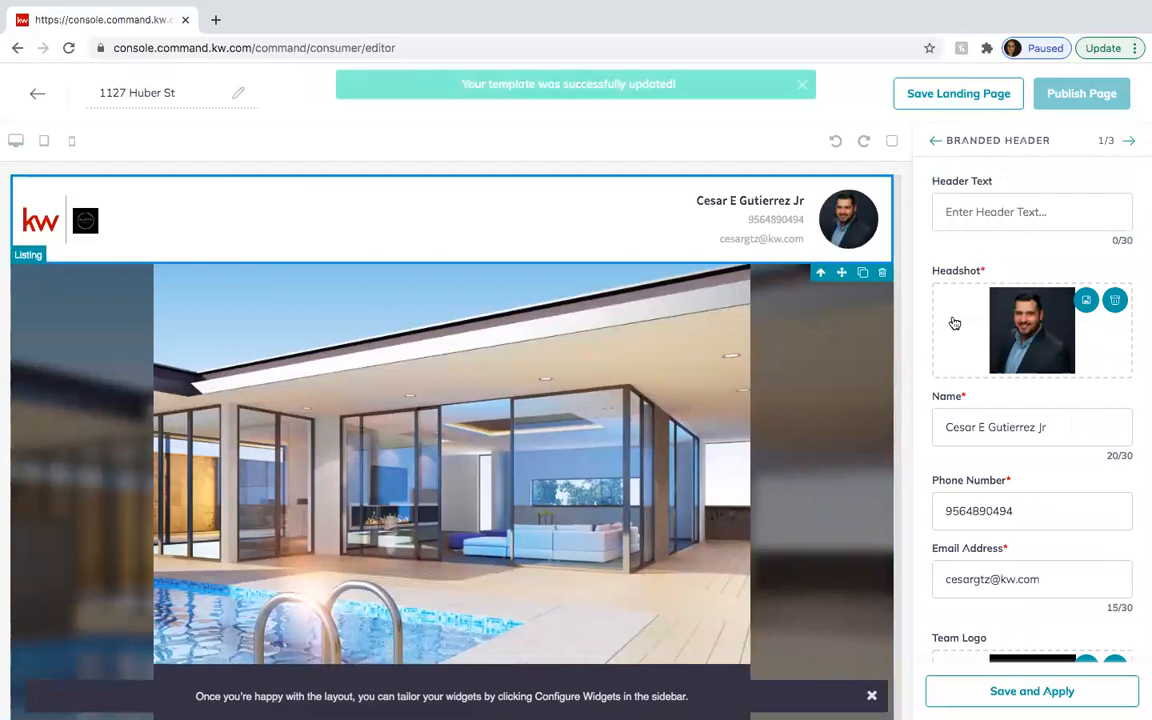
click(985, 211)
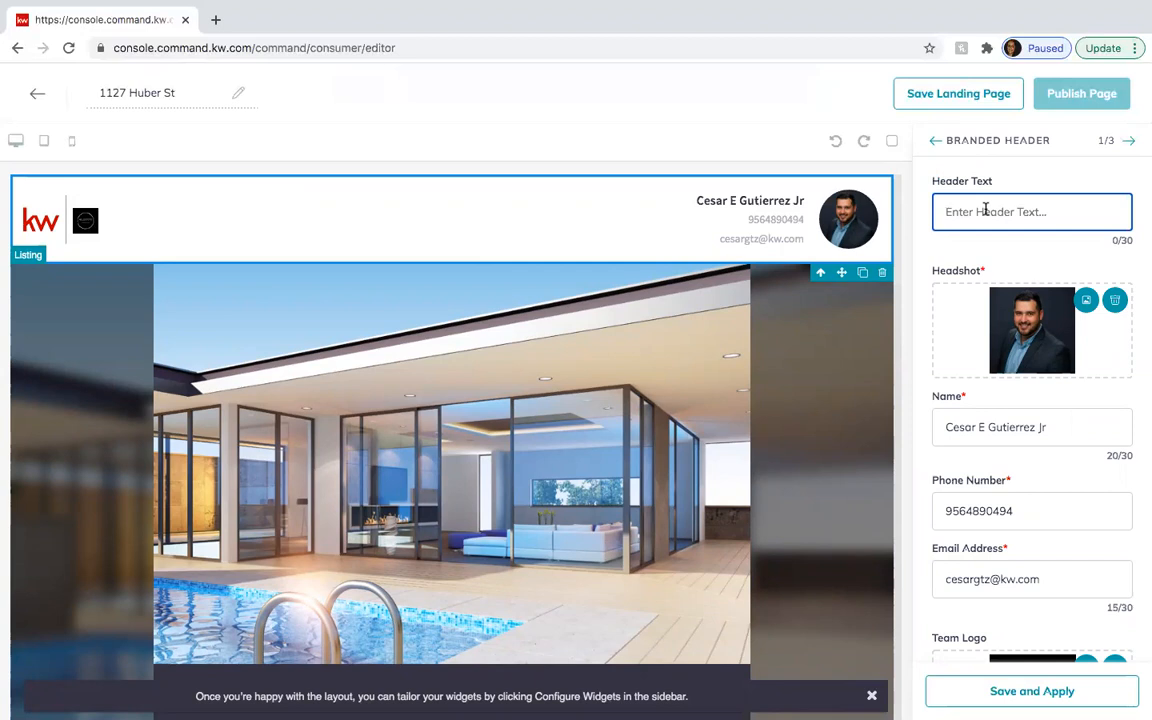
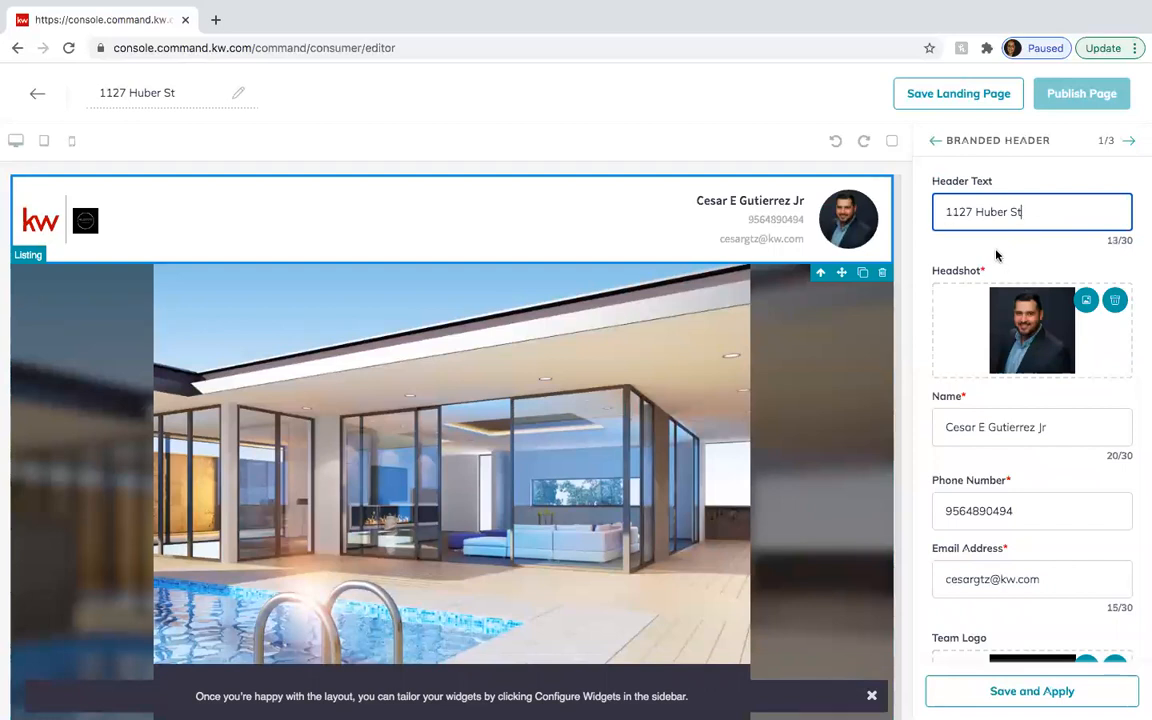
scroll(1000, 258, down, 1)
scroll(1010, 453, down, 2)
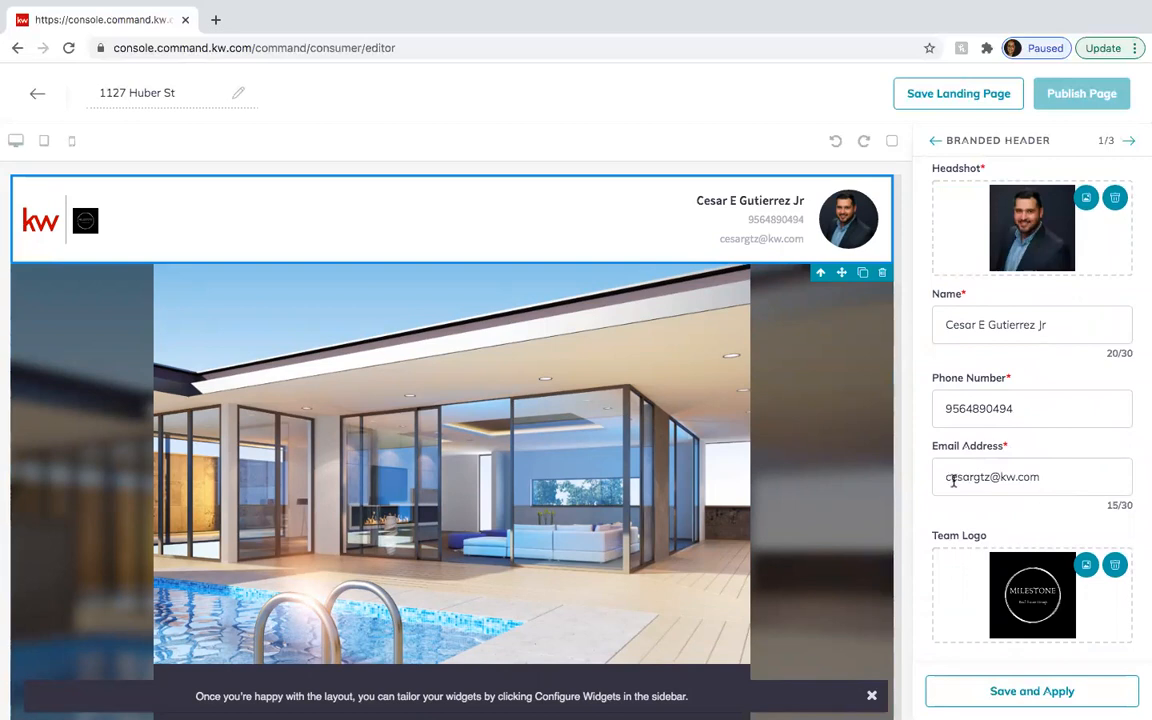
scroll(1020, 512, up, 2)
scroll(1020, 512, down, 2)
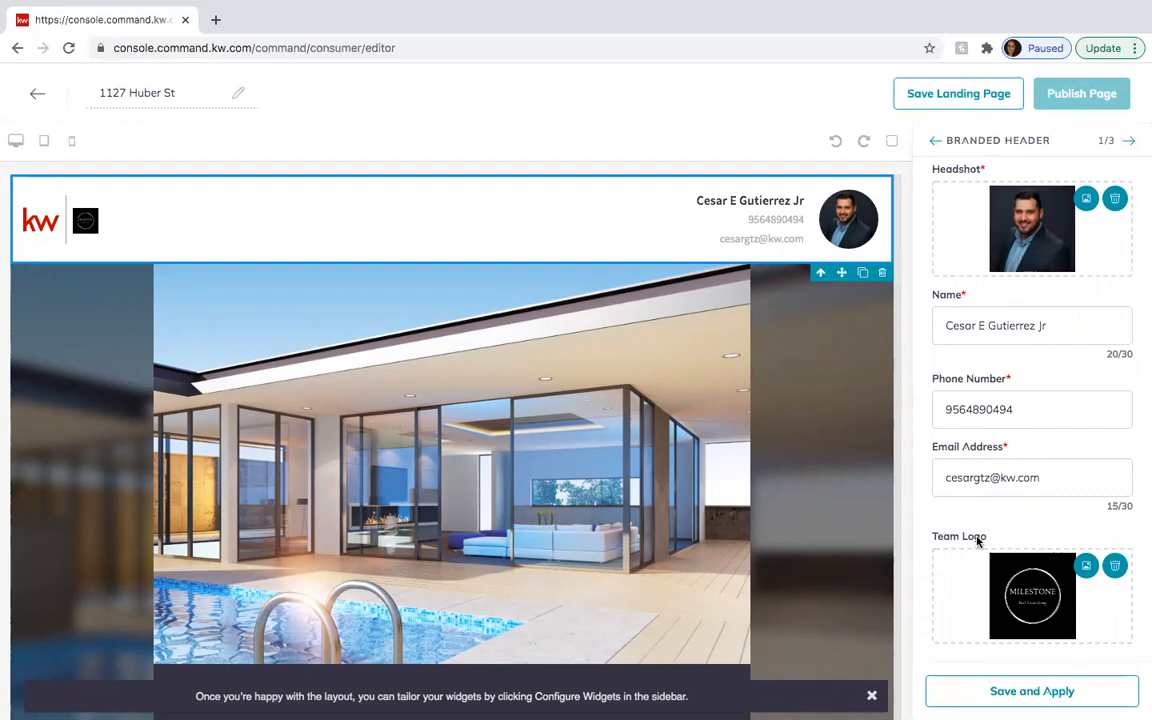
scroll(965, 310, up, 1)
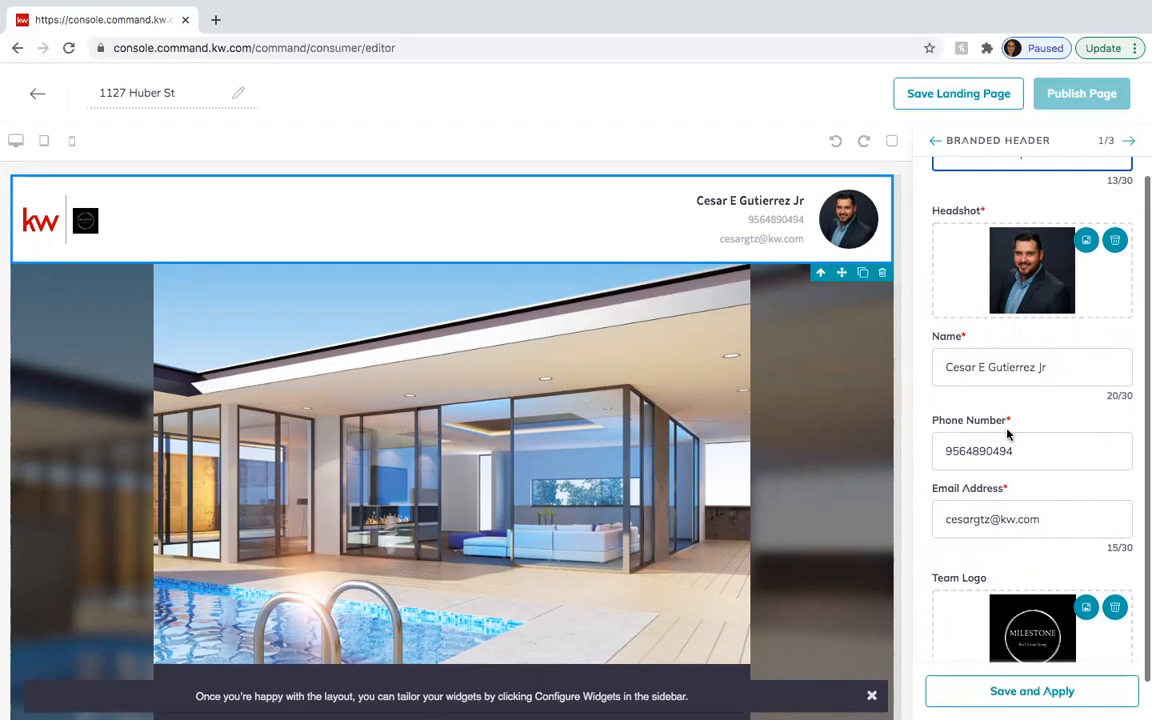
scroll(1005, 432, down, 1)
click(967, 691)
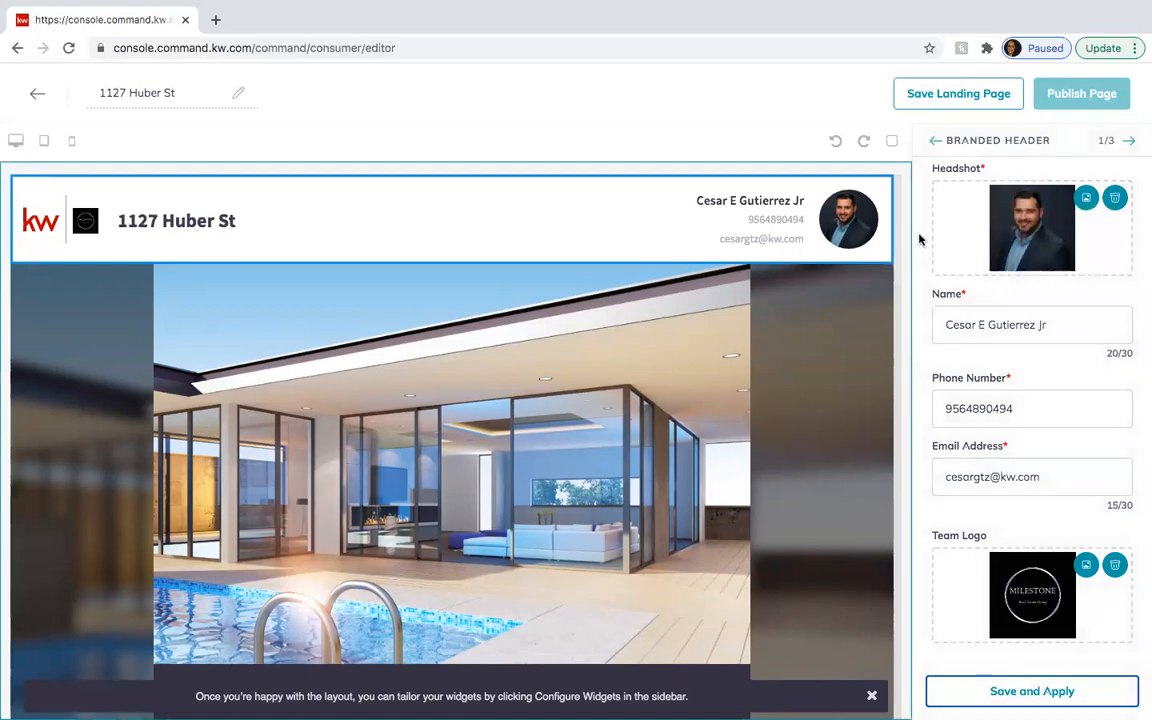
click(1129, 142)
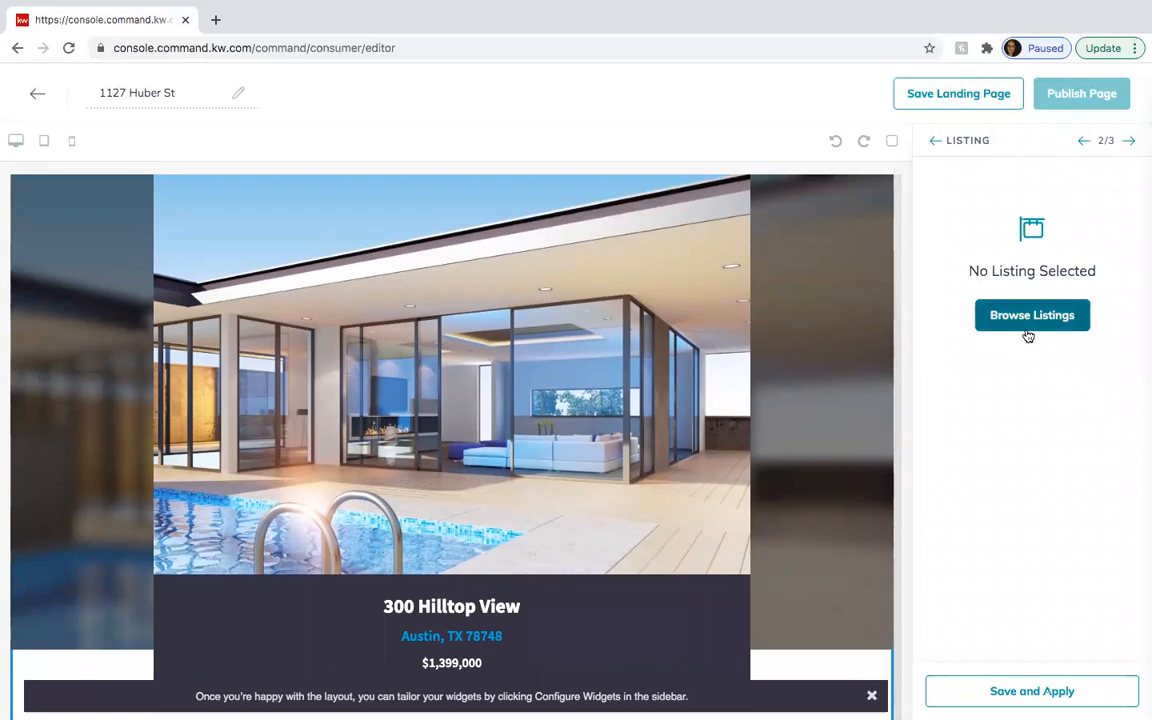
click(1034, 324)
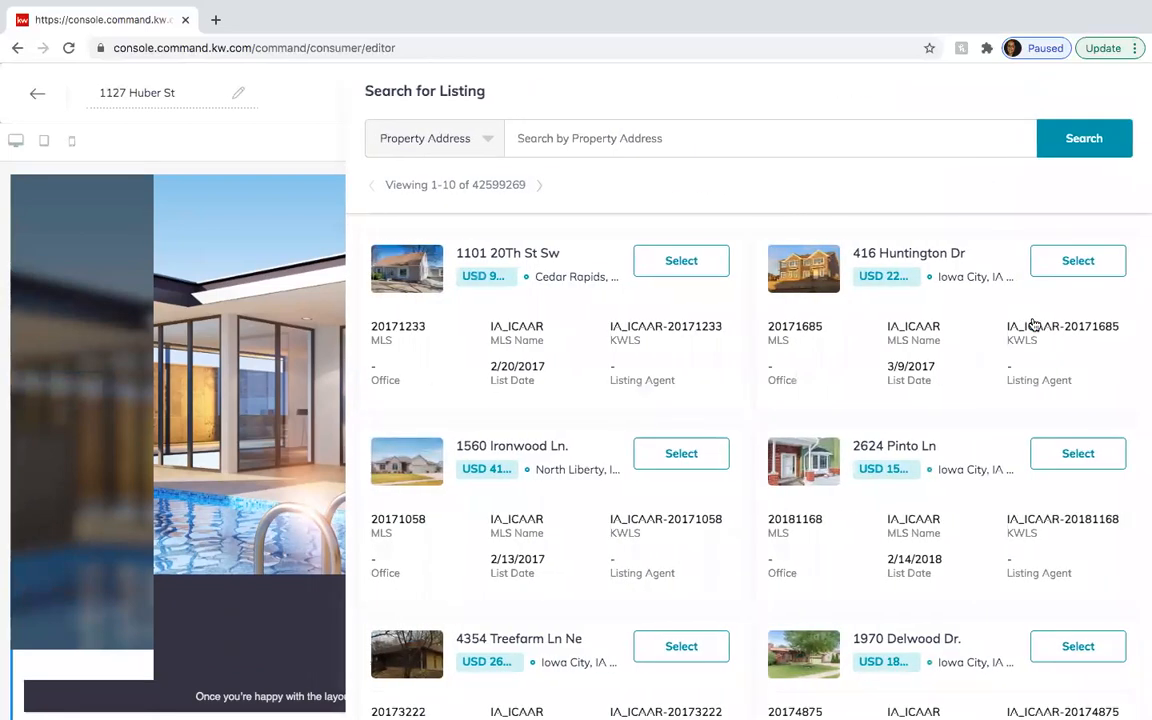
click(585, 140)
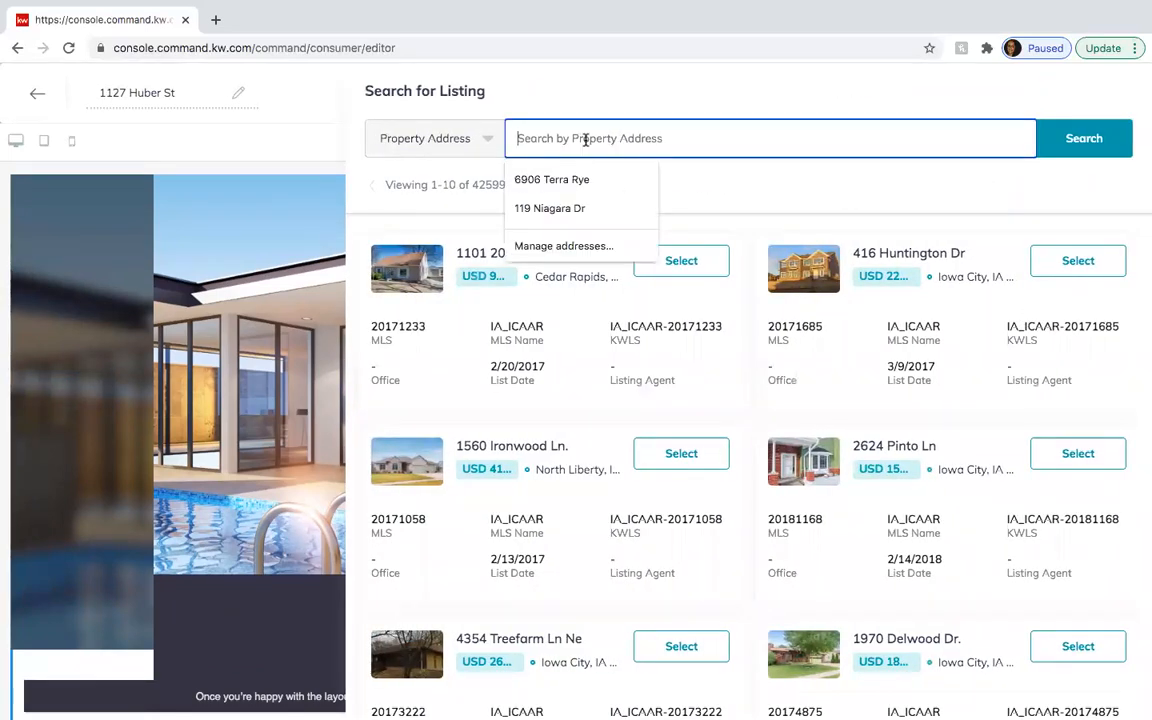
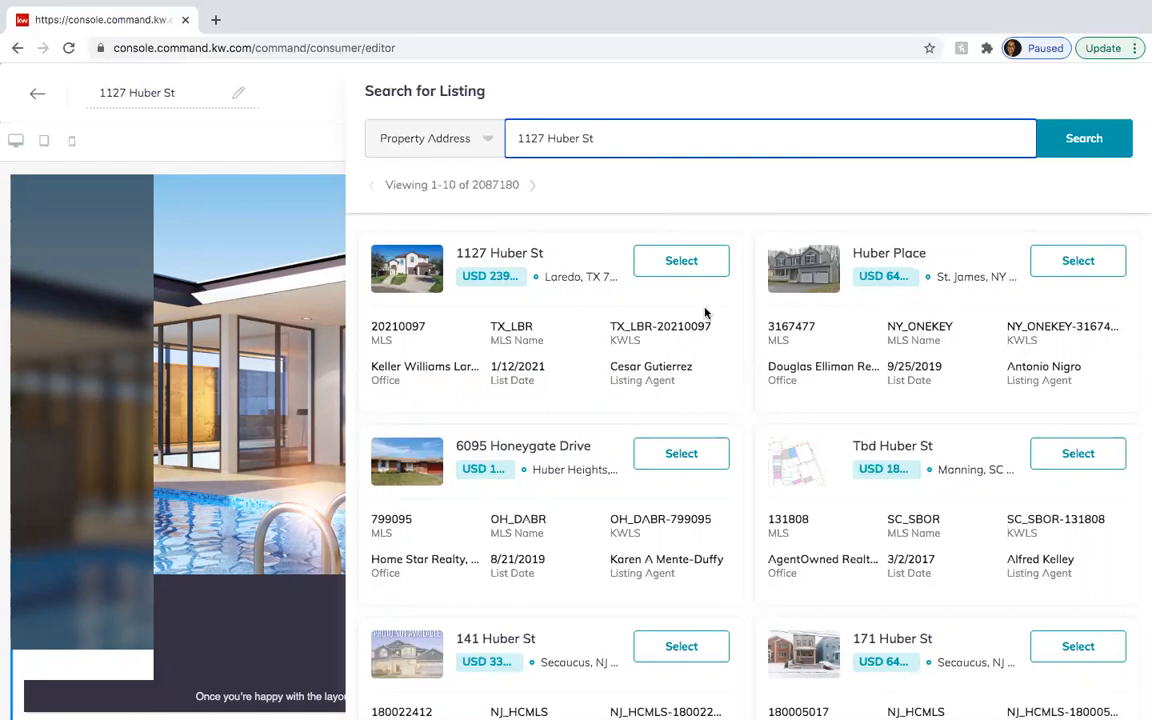
click(688, 268)
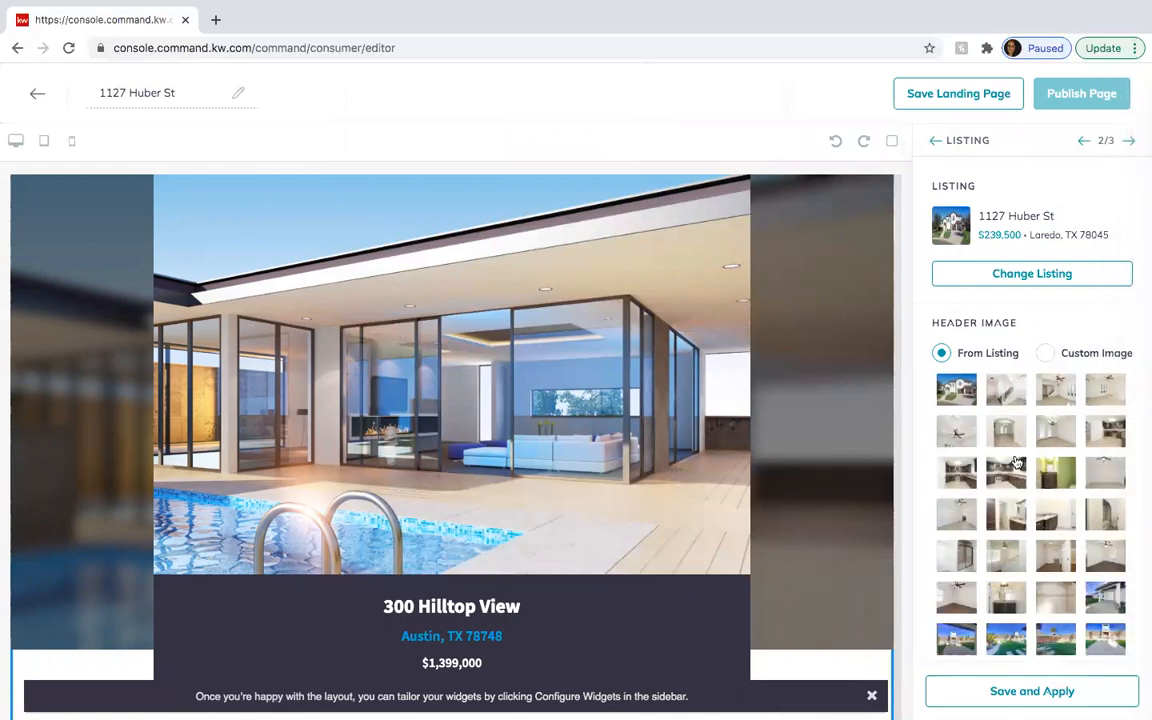
scroll(916, 418, down, 3)
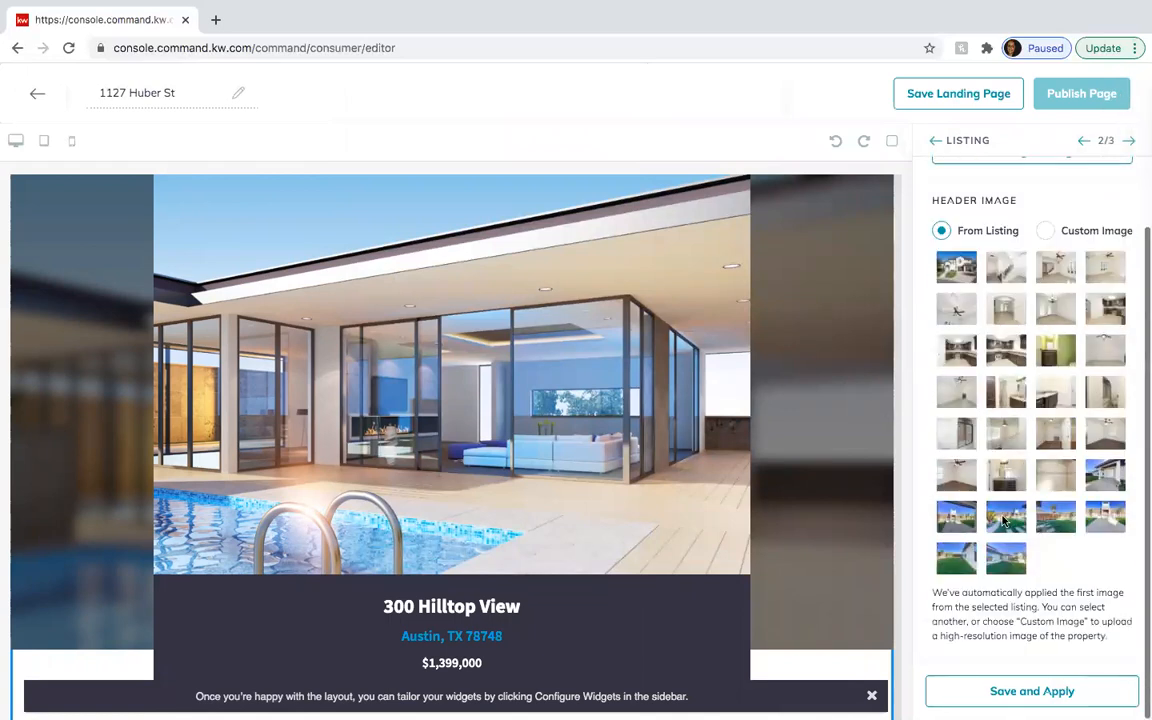
- Apply the listing and review the preview's photos, $239,500 price, 3 bed/2 bath details and map
click(1000, 700)
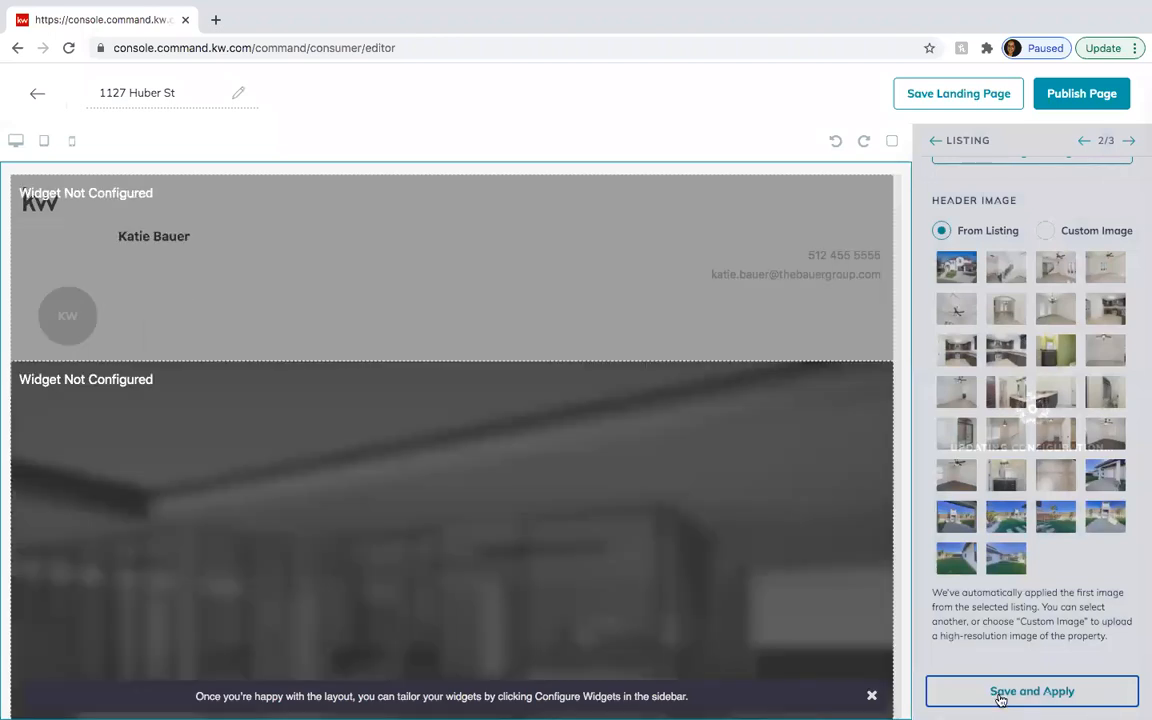
scroll(721, 573, down, 4)
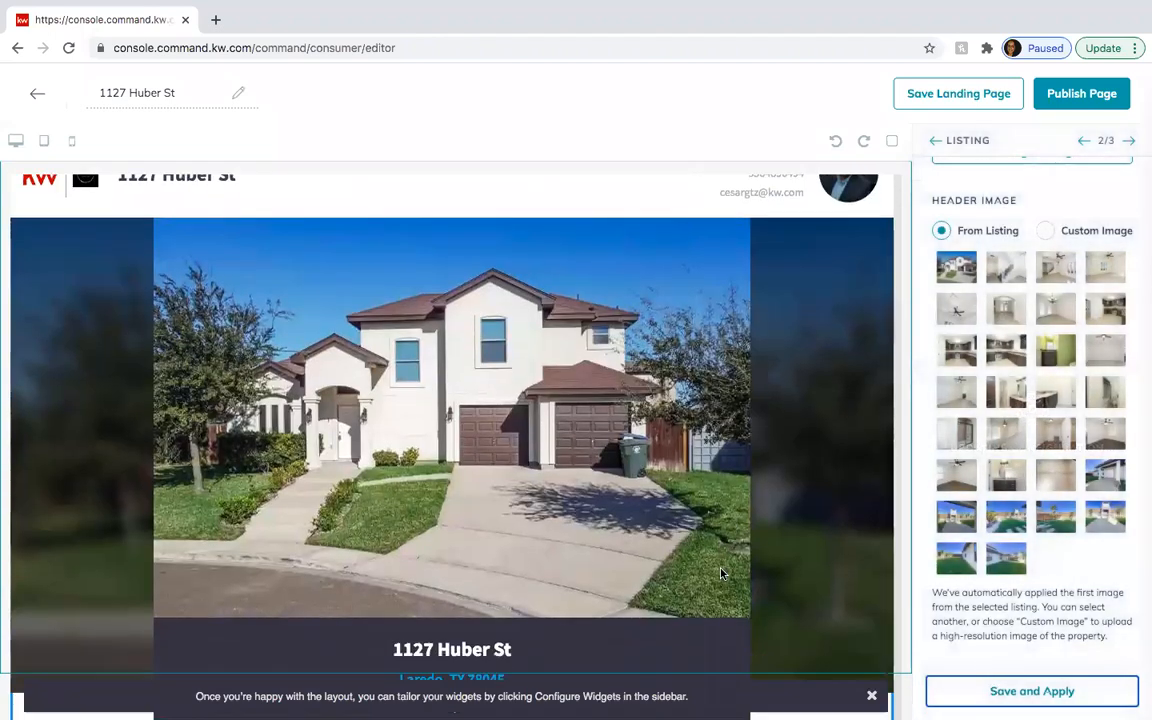
scroll(721, 573, down, 5)
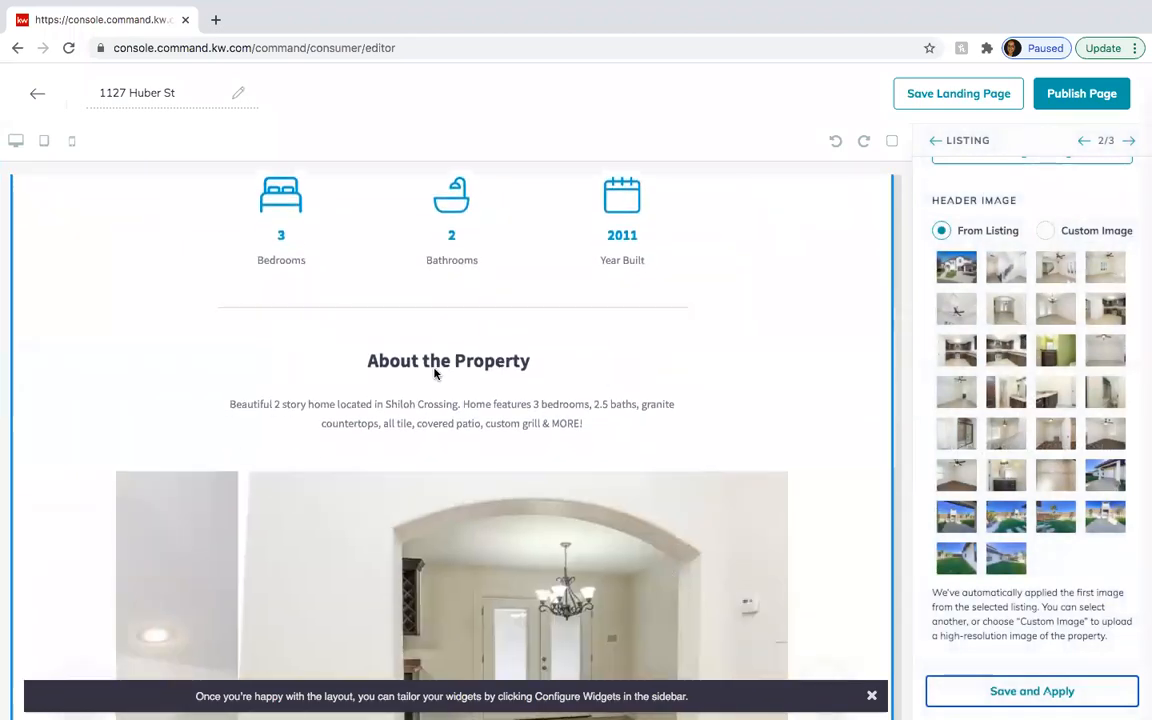
scroll(437, 363, down, 5)
scroll(435, 373, down, 3)
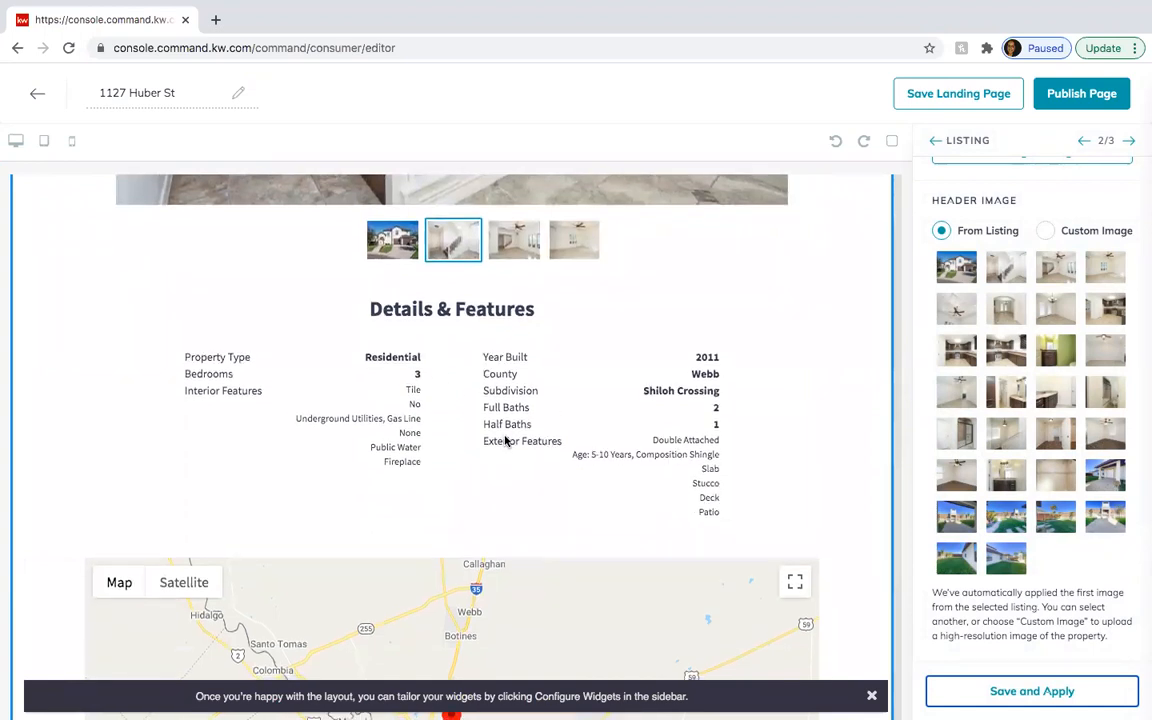
scroll(505, 440, down, 5)
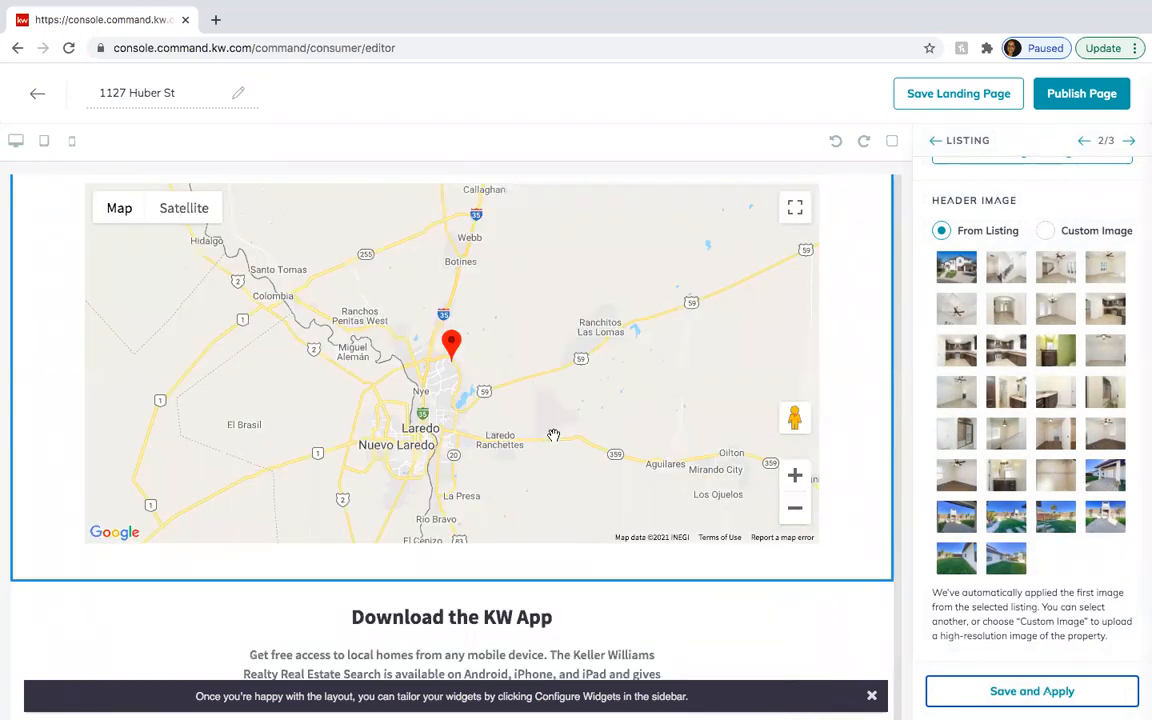
scroll(553, 400, down, 3)
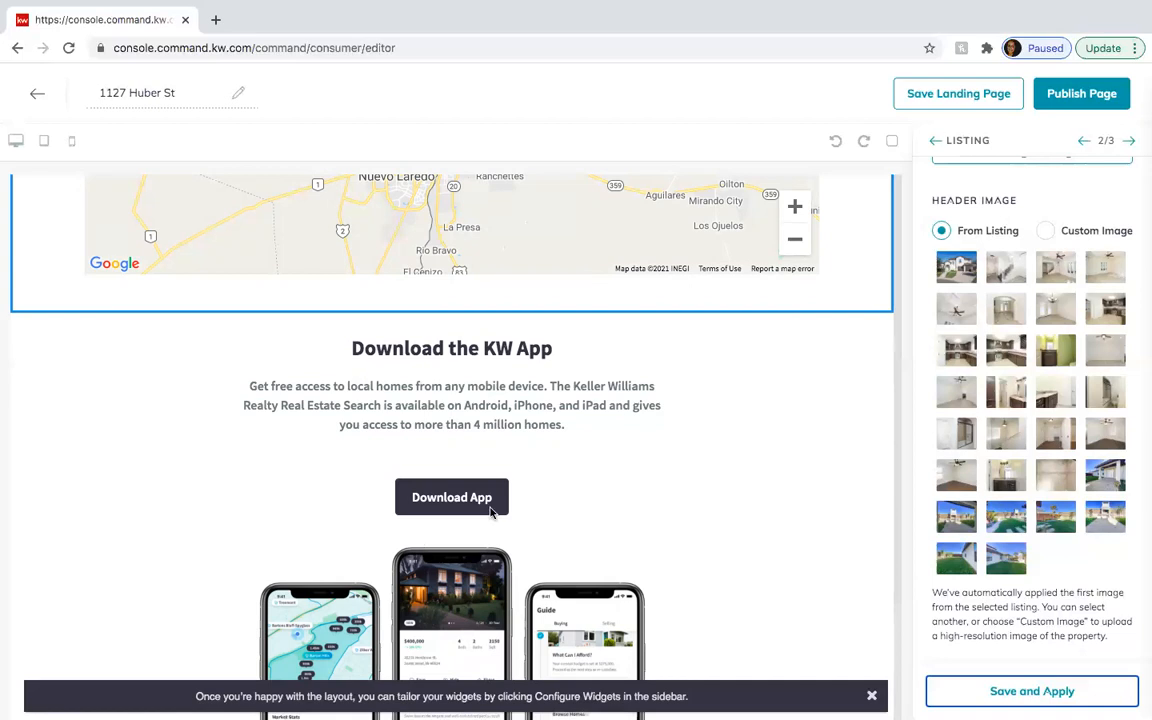
scroll(420, 541, up, 10)
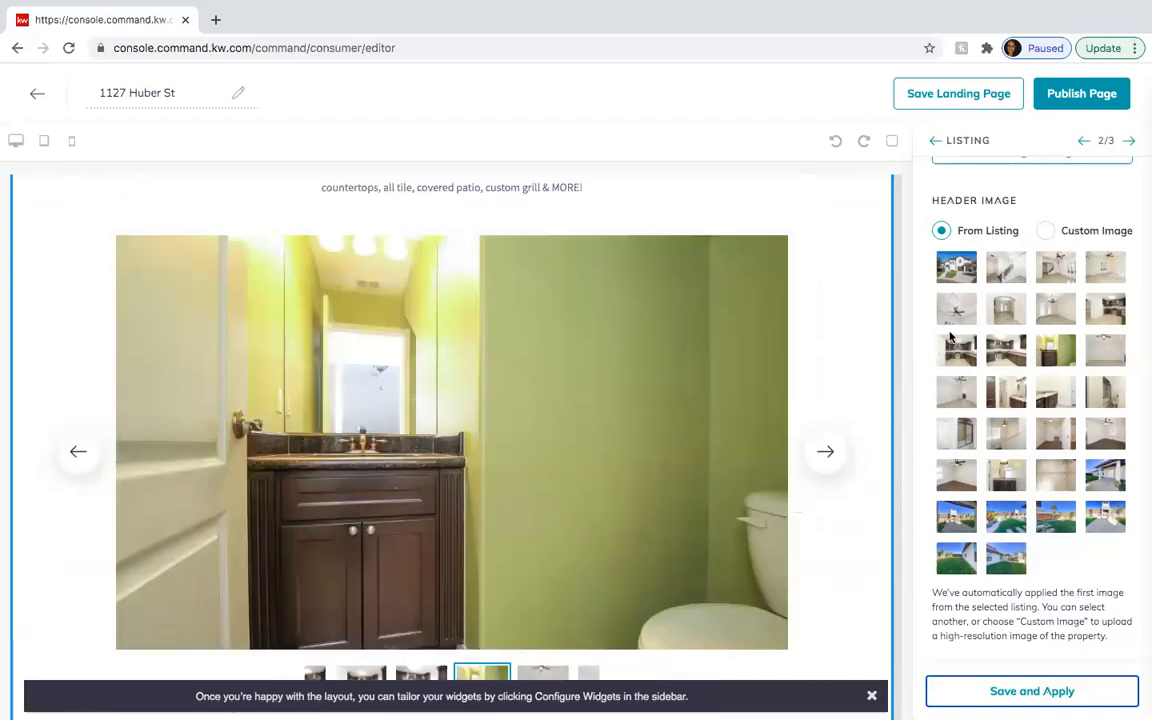
scroll(864, 689, up, 6)
scroll(1096, 376, up, 3)
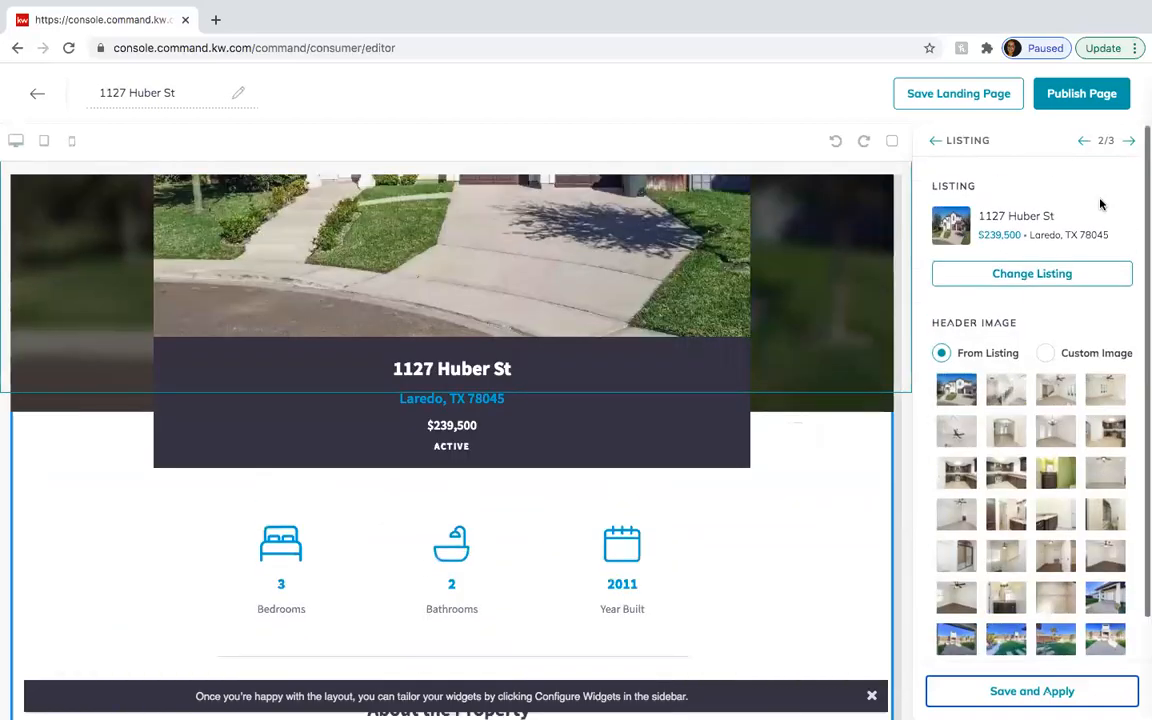
- Apply the Download My App (3/3) settings with headline 'Download the KW App'
click(1128, 141)
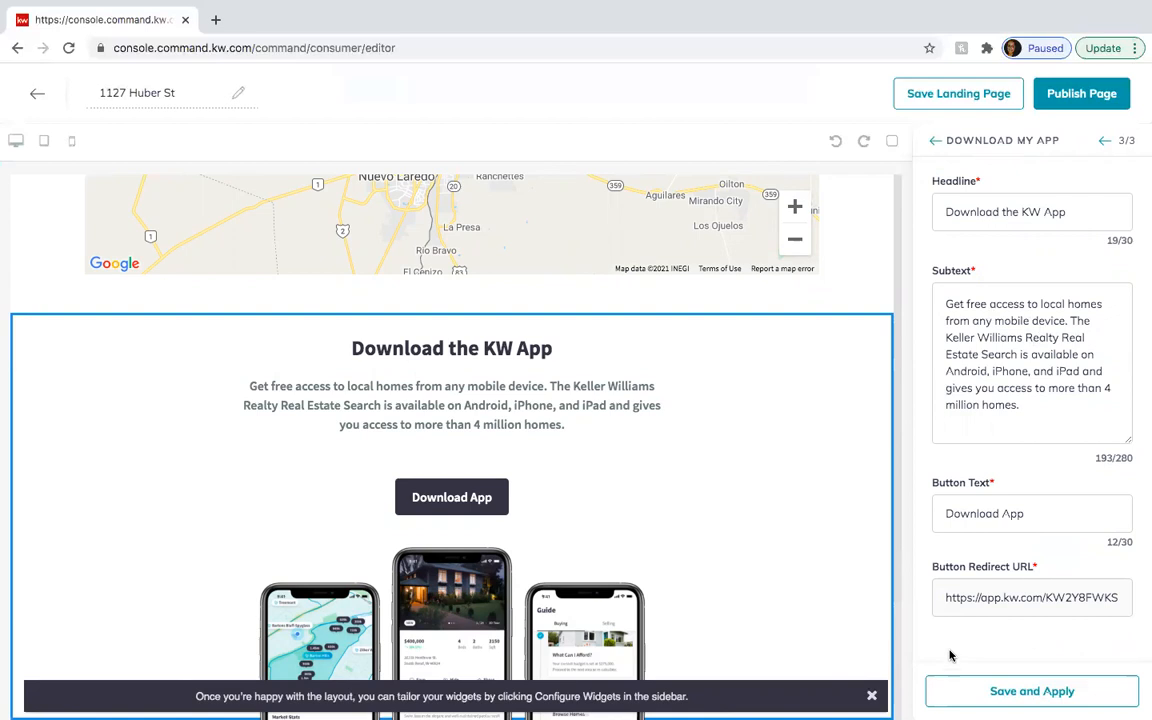
click(988, 695)
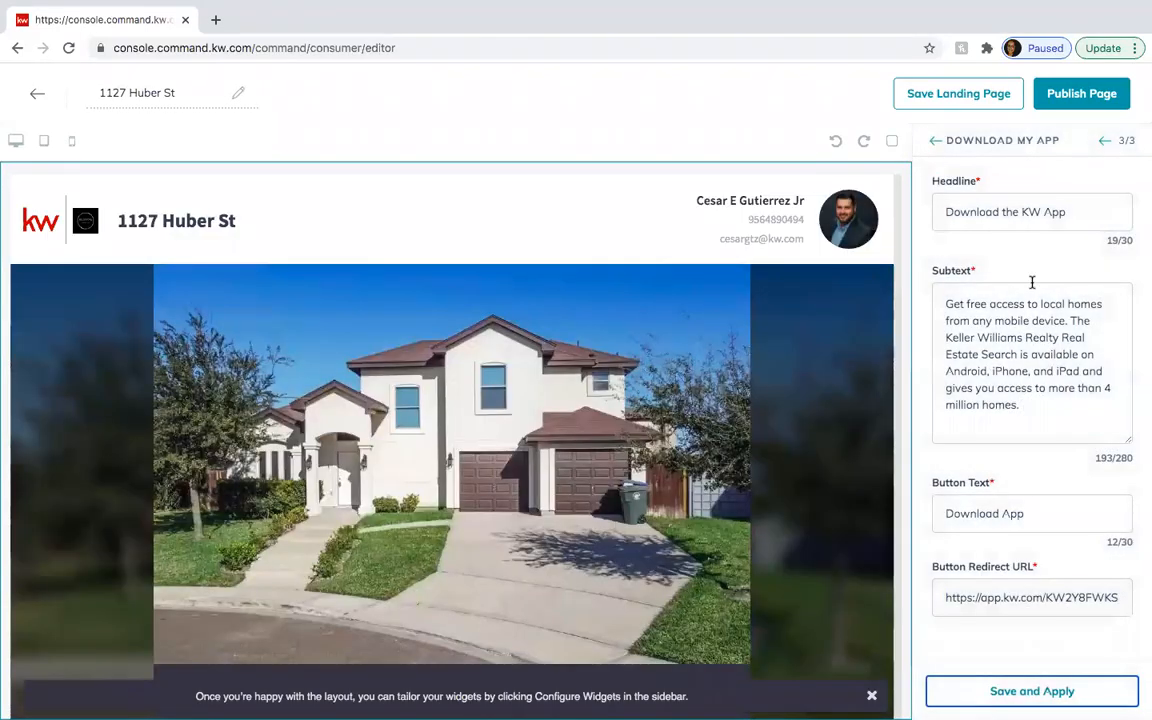
click(1096, 104)
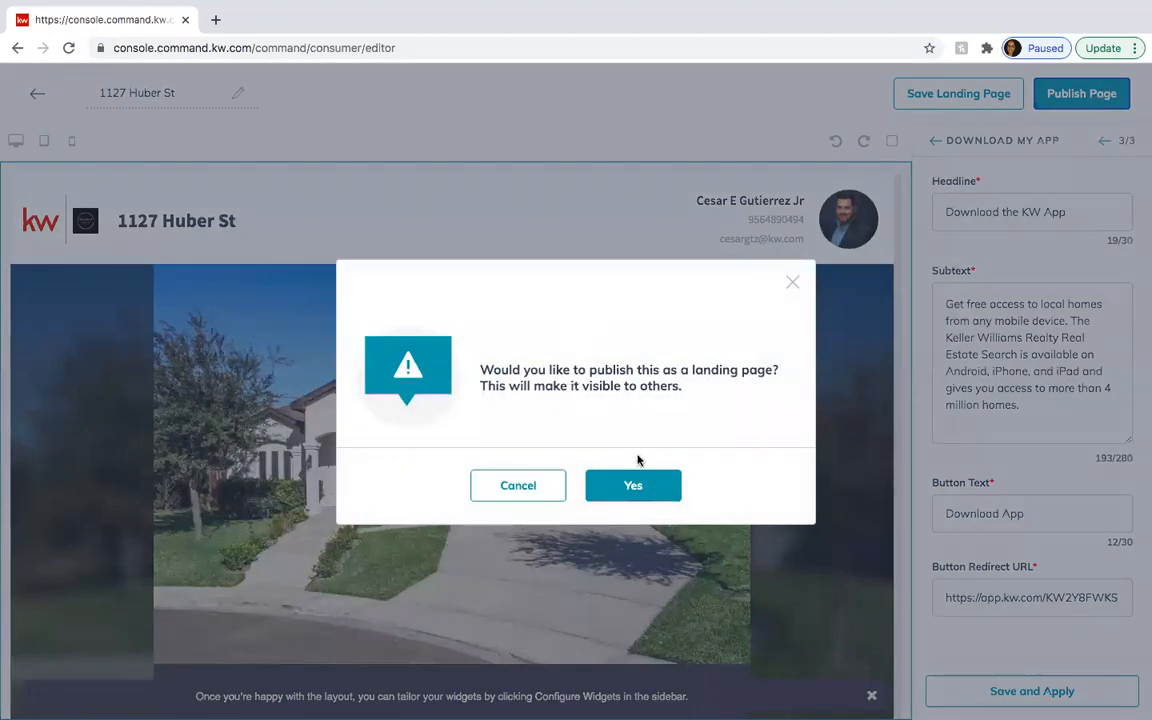
click(666, 484)
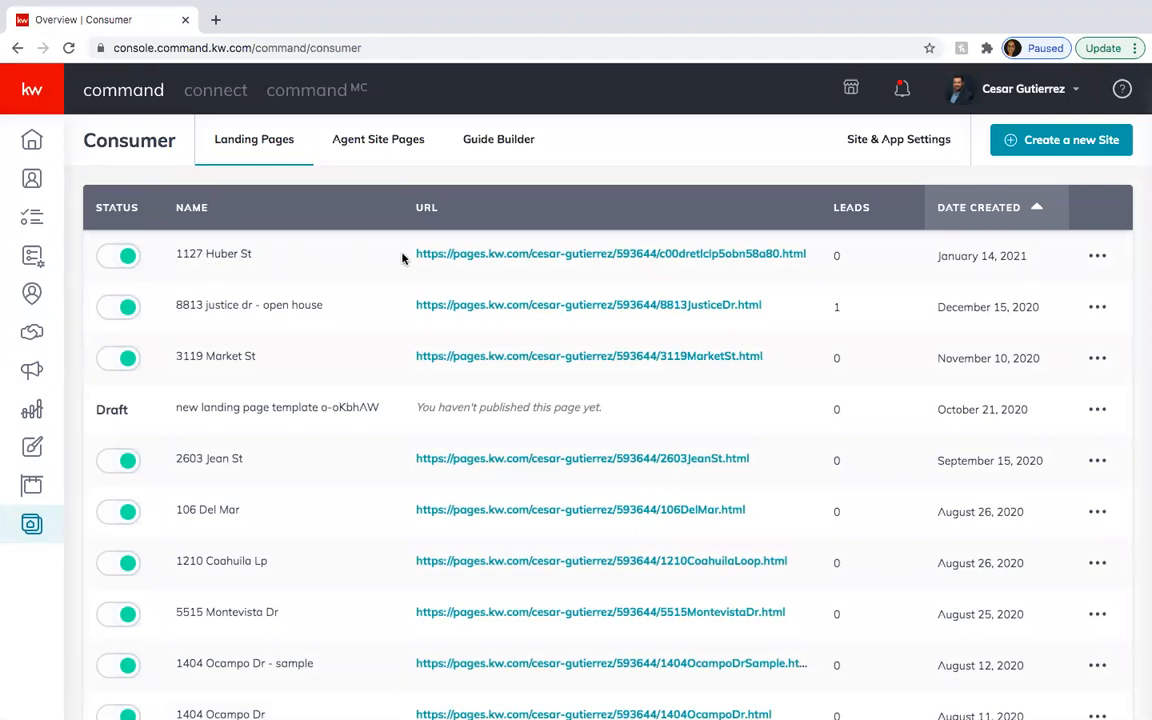
click(1098, 258)
click(988, 329)
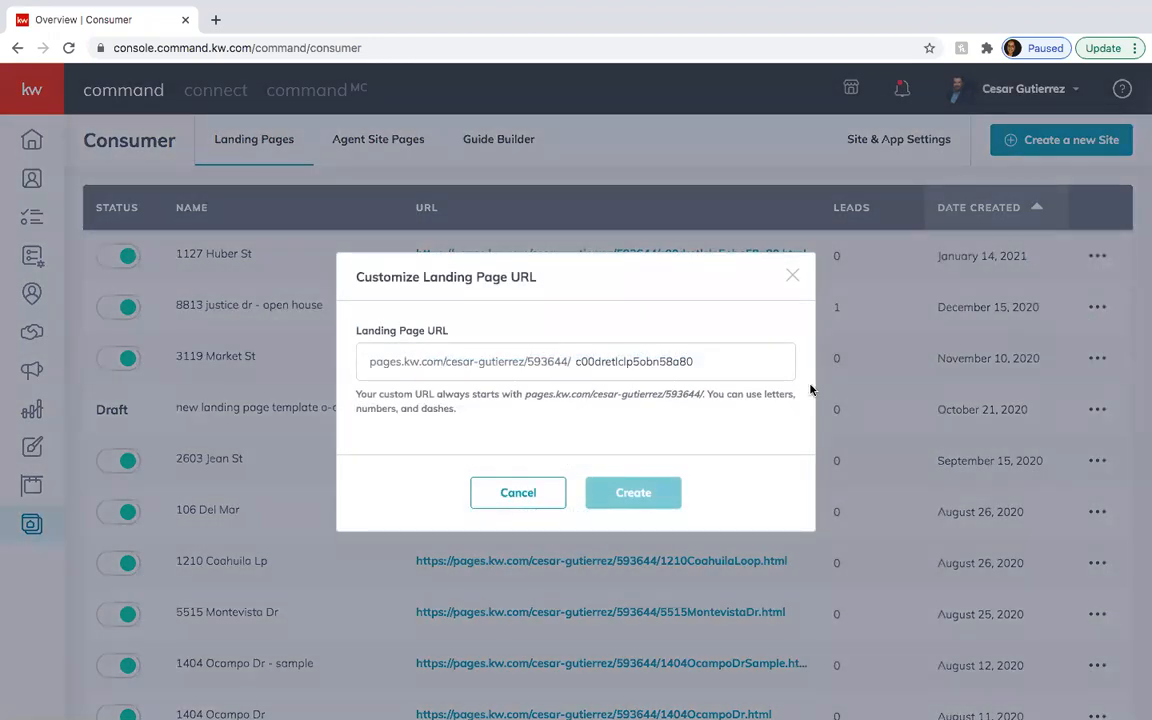
click(708, 361)
drag(708, 361, 556, 365)
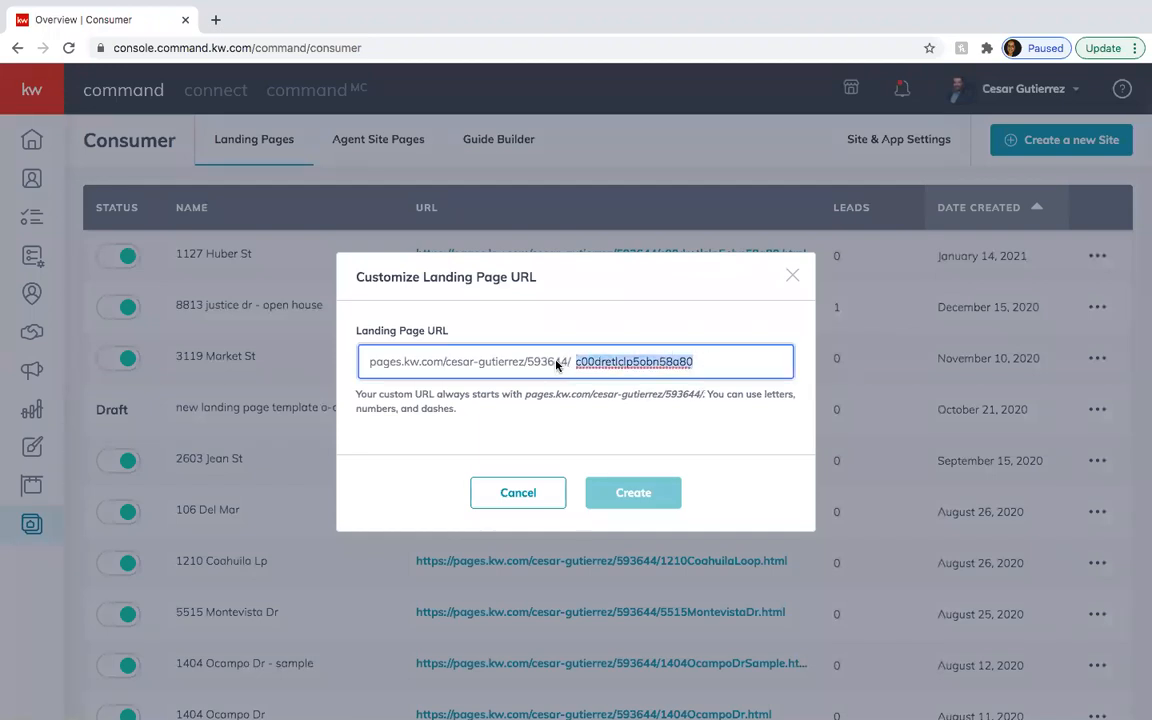
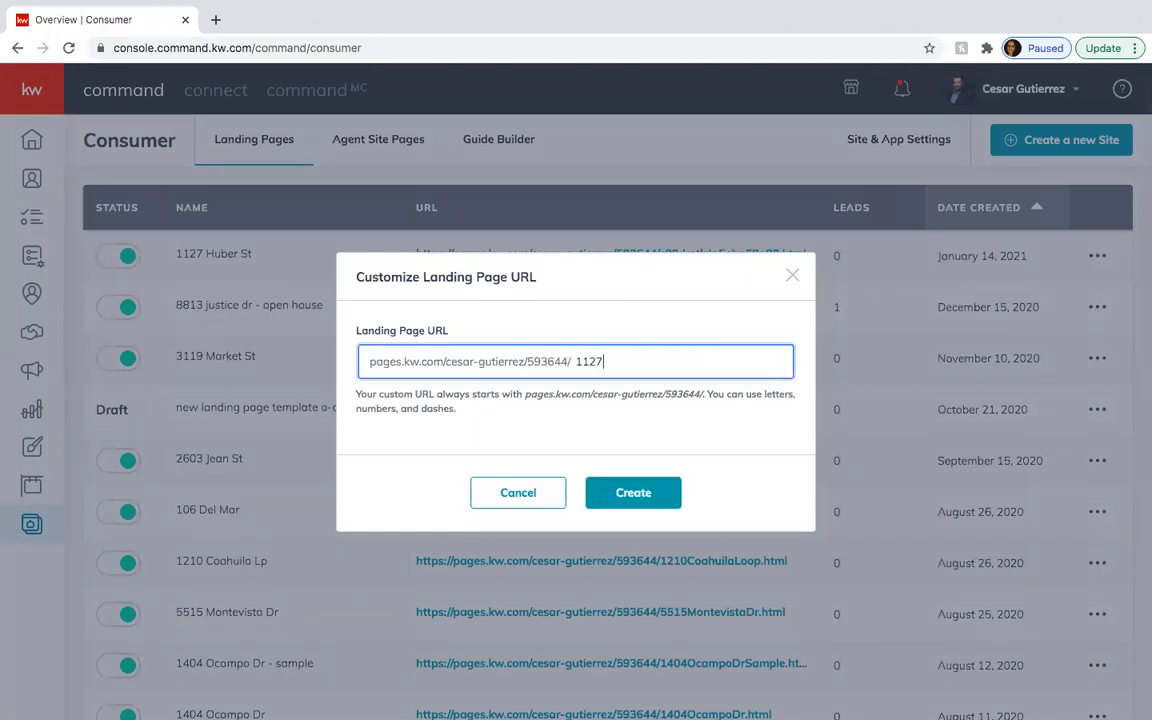
text( S)
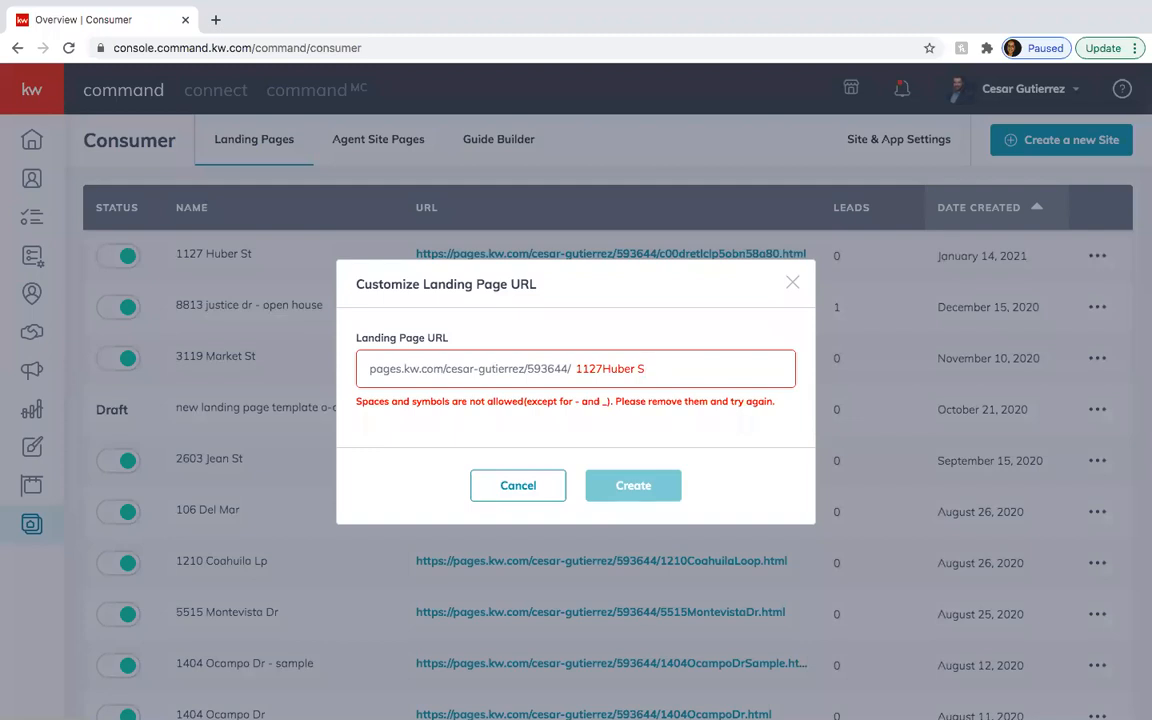
key(BackSpace)
key(BackSpace)
text(St)
click(612, 500)
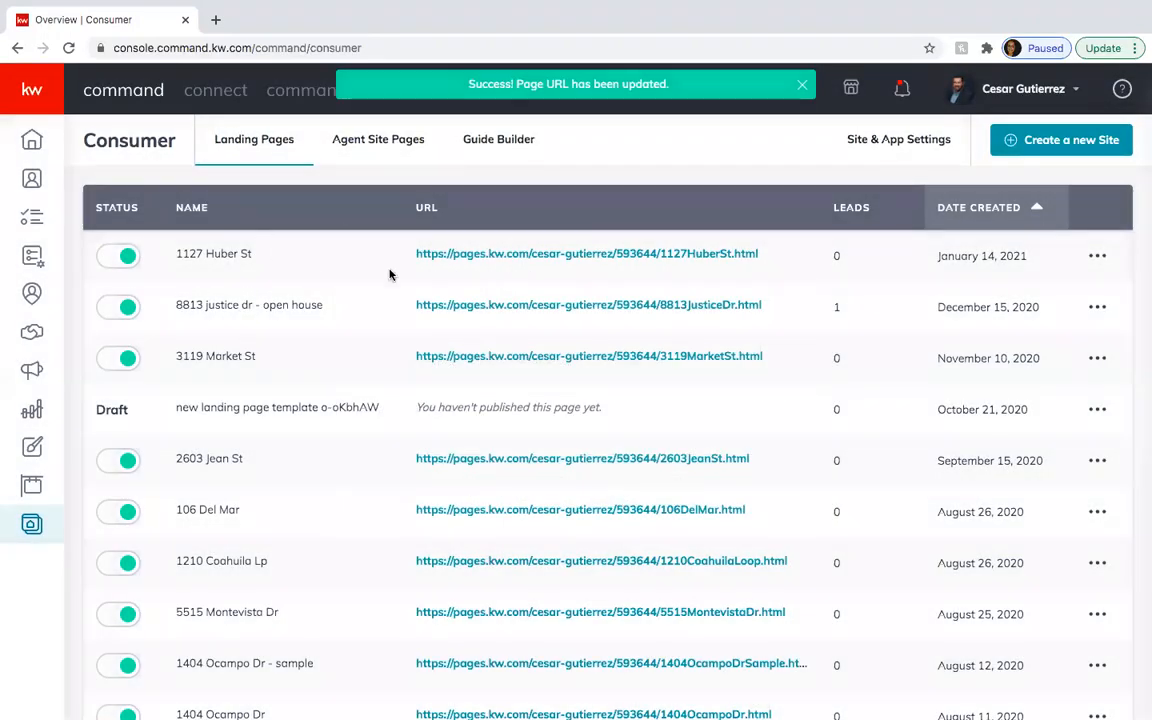
click(470, 254)
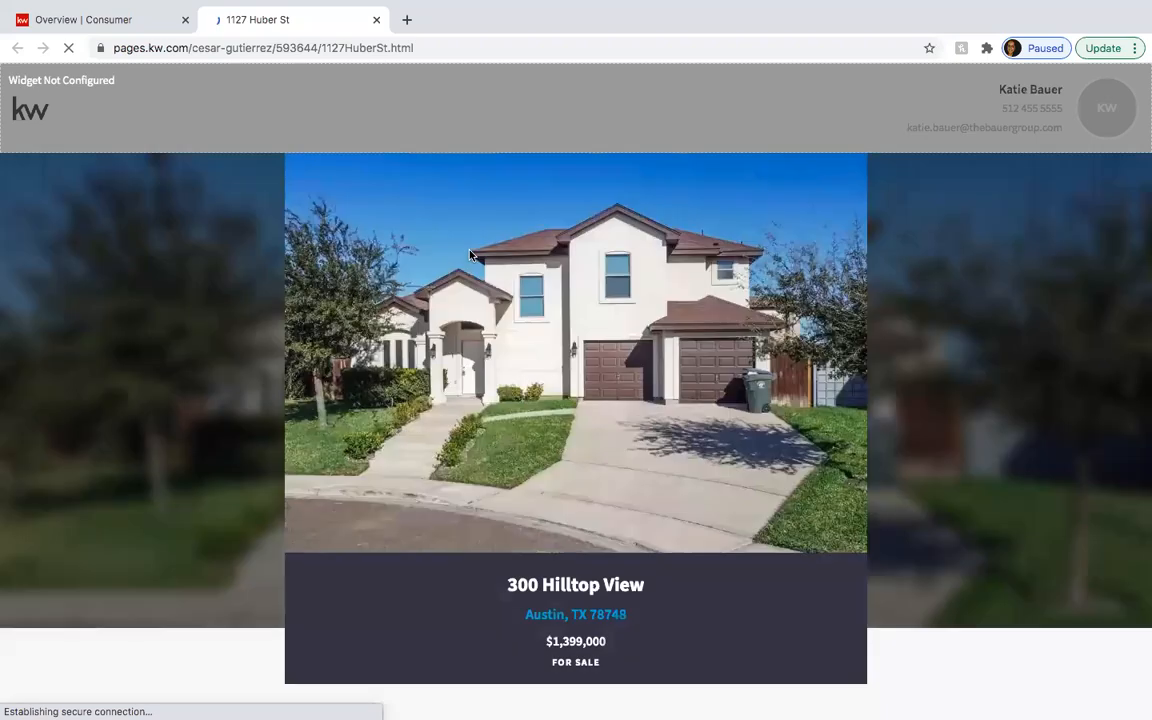
scroll(470, 254, down, 5)
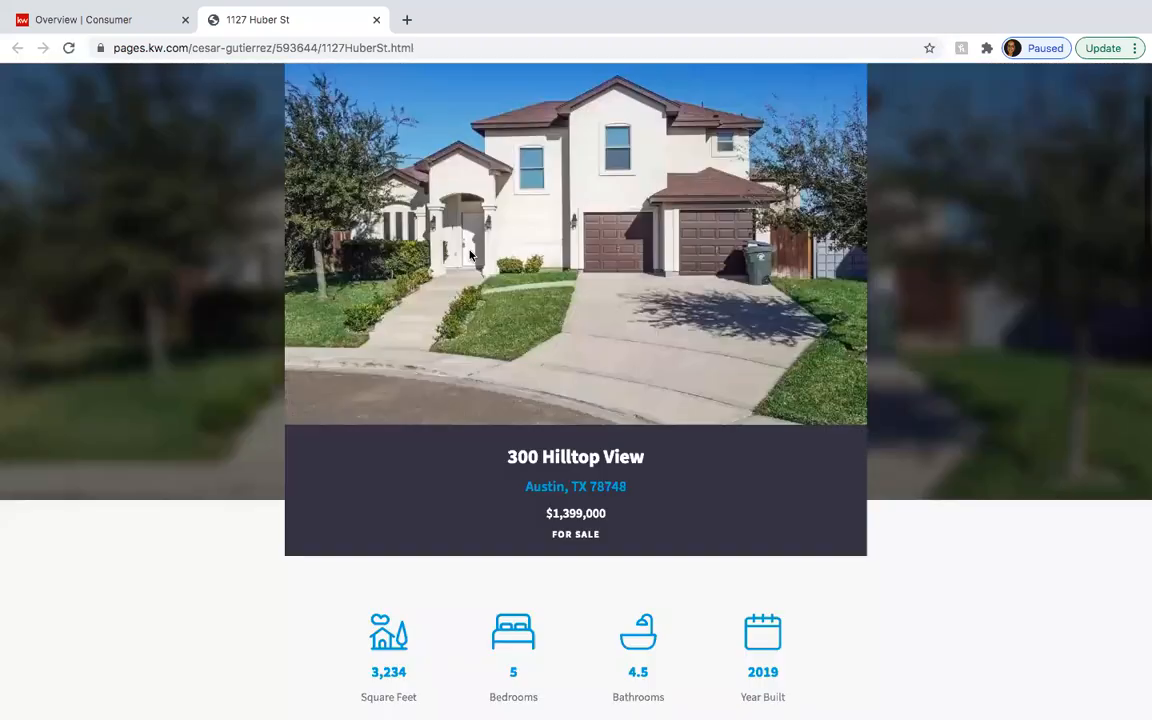
scroll(470, 254, down, 4)
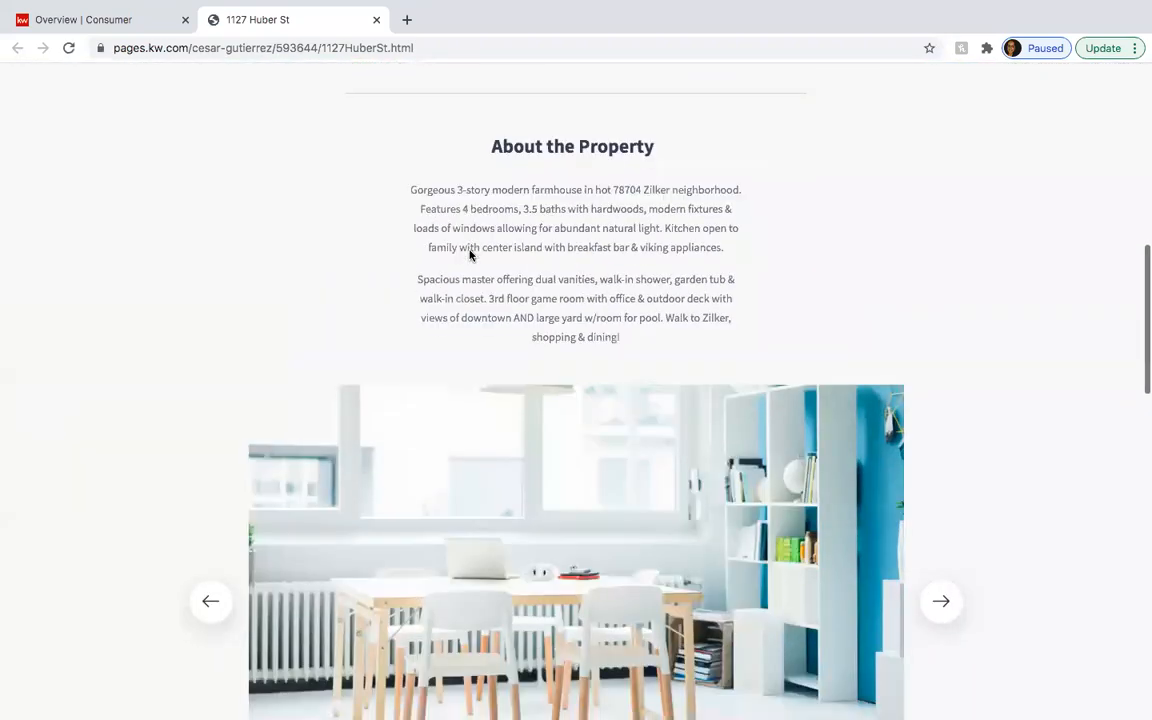
scroll(470, 256, down, 3)
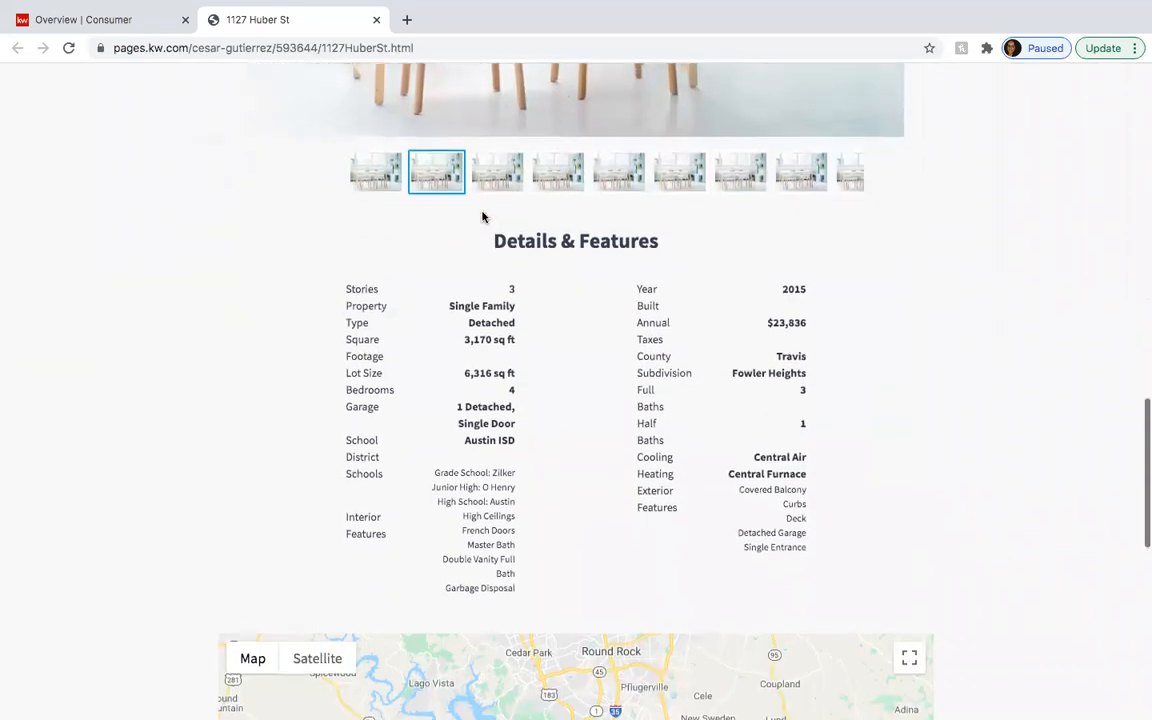
scroll(481, 216, up, 5)
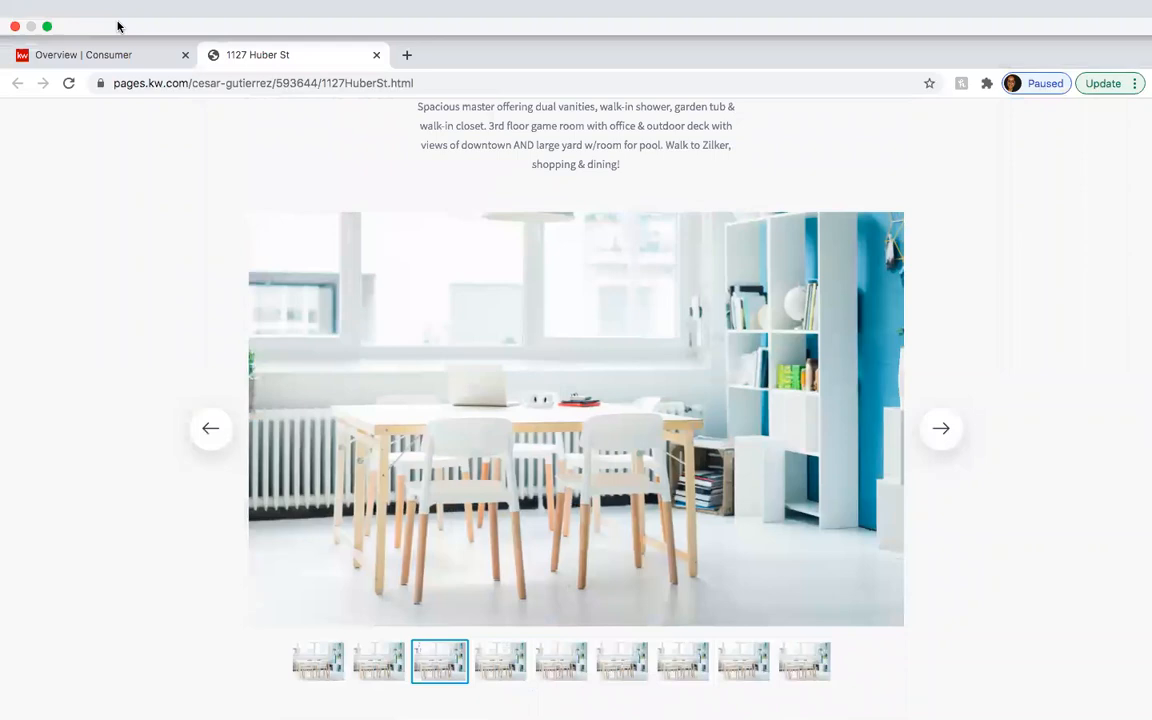
- Switch back to the Overview | Consumer tab to see the Landing Pages table
click(116, 53)
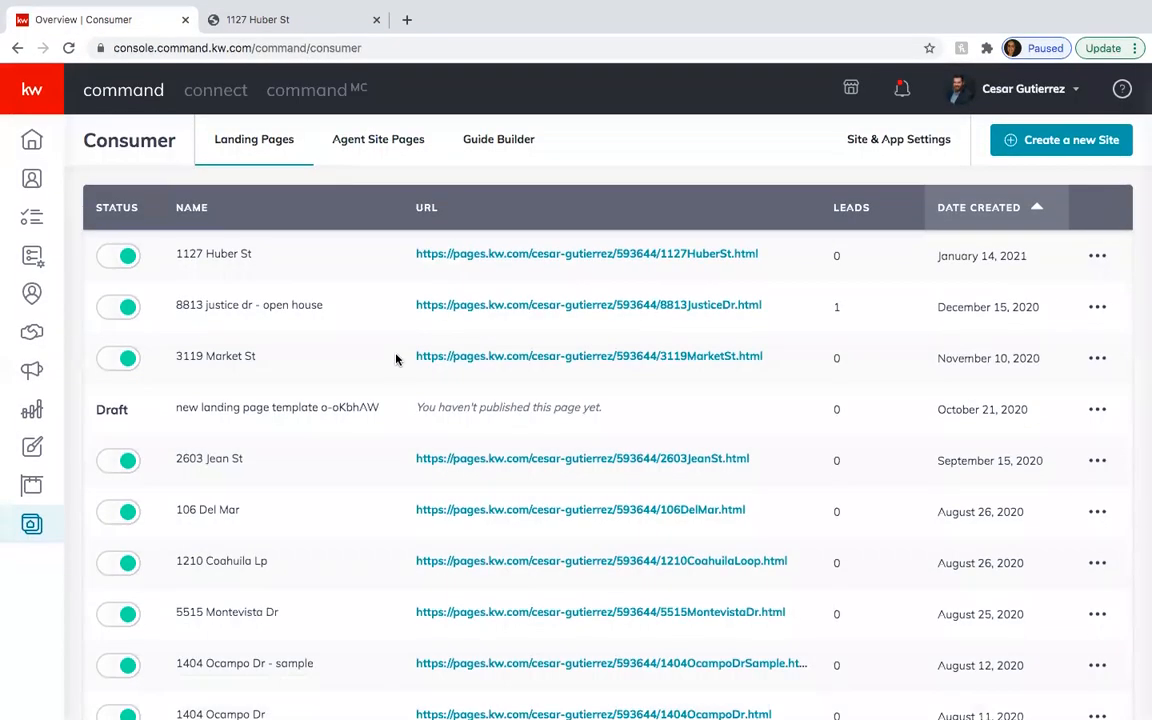